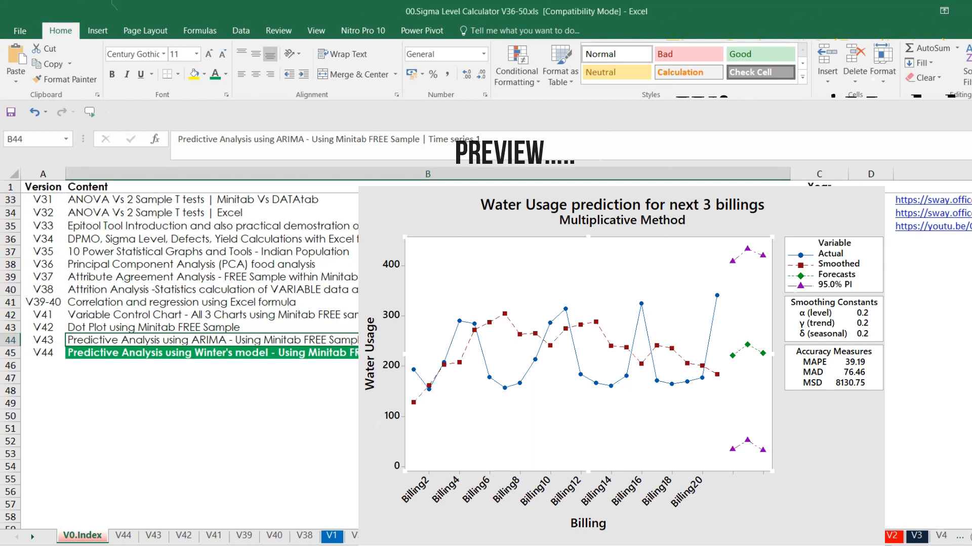
# Step: Review the water usage prediction case on sheet V44 and switch to Minitab
pyautogui.click(120, 539)
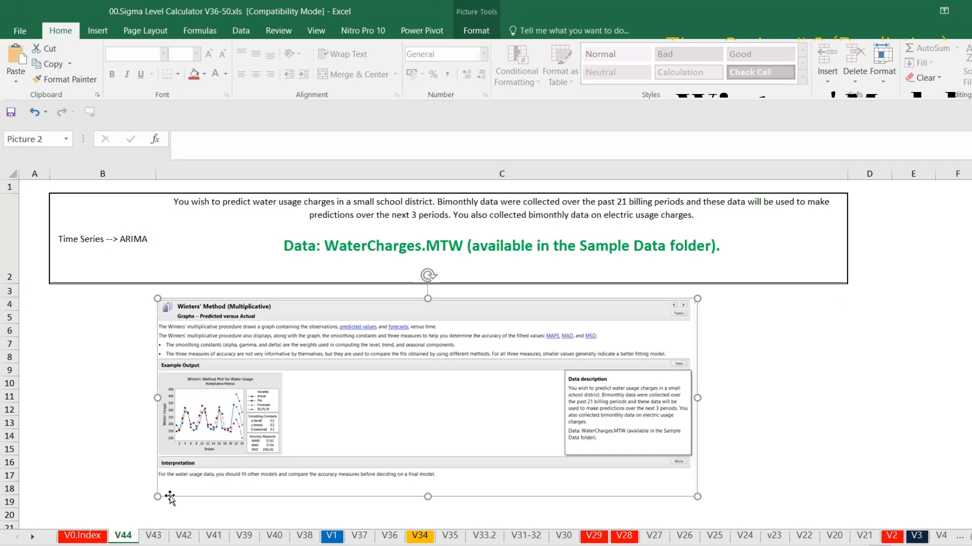
pyautogui.click(308, 270)
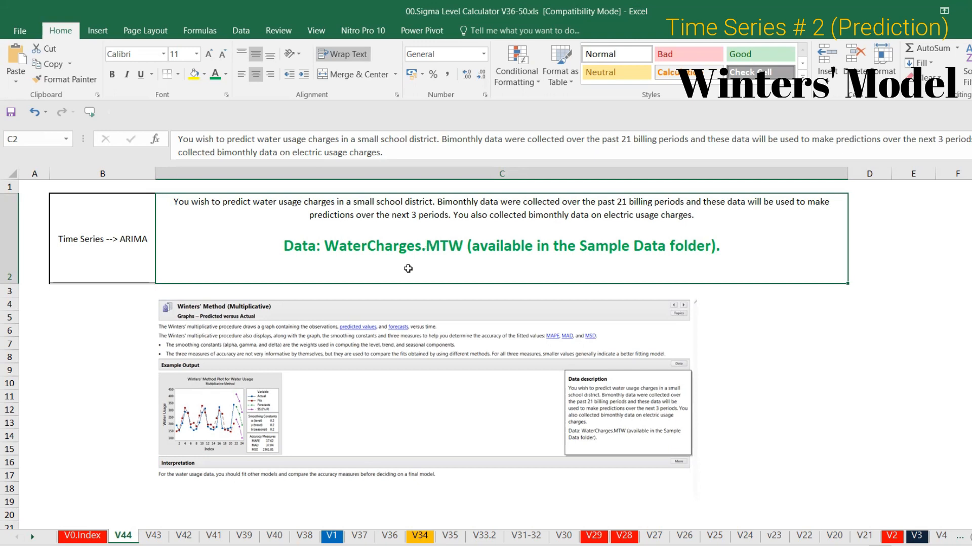
pyautogui.click(784, 545)
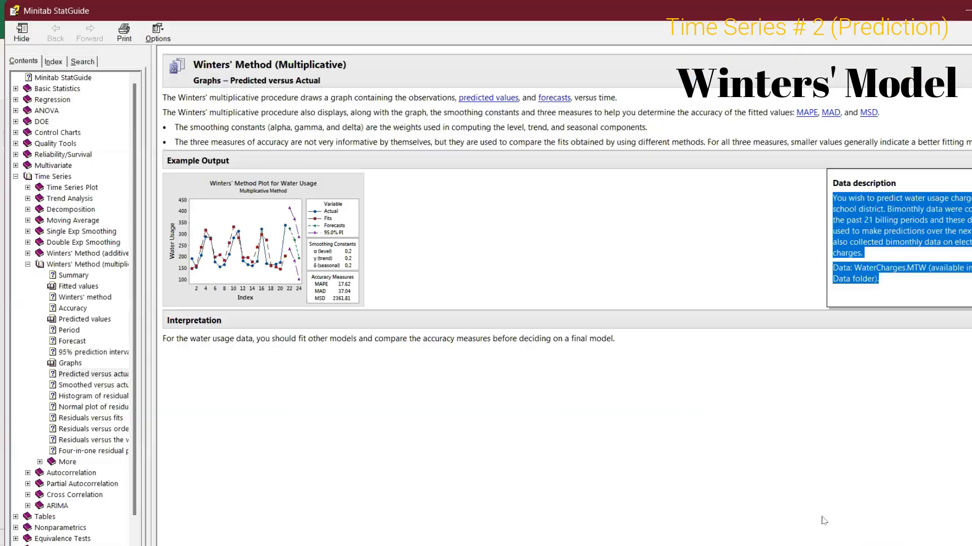
pyautogui.click(823, 522)
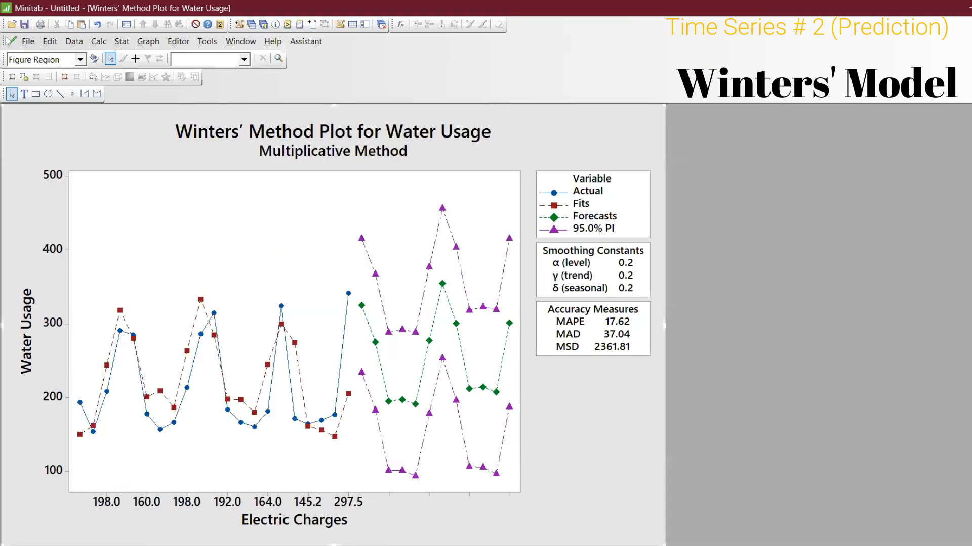
# Step: Open the WaterCharges.MTW worksheet from the Minitab Sample Data folder
pyautogui.click(22, 41)
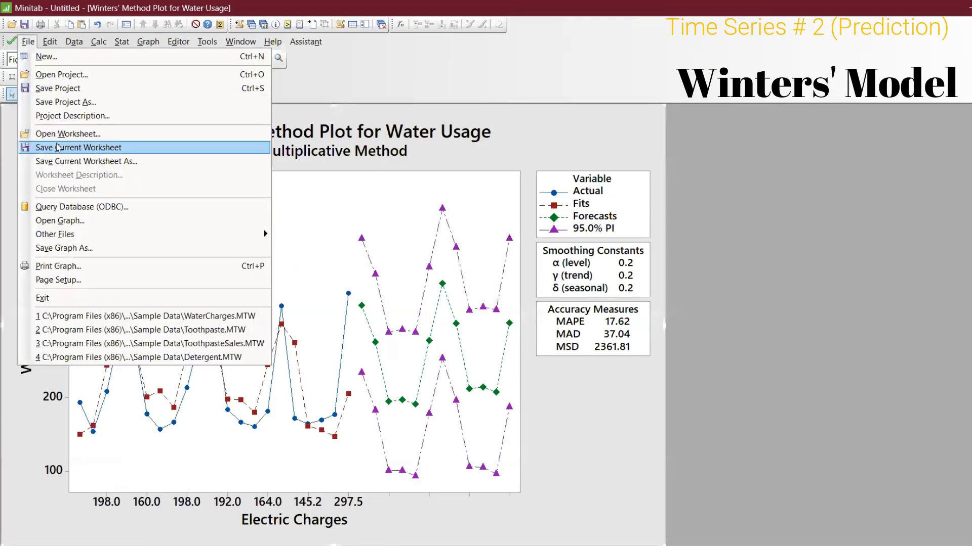
pyautogui.click(57, 133)
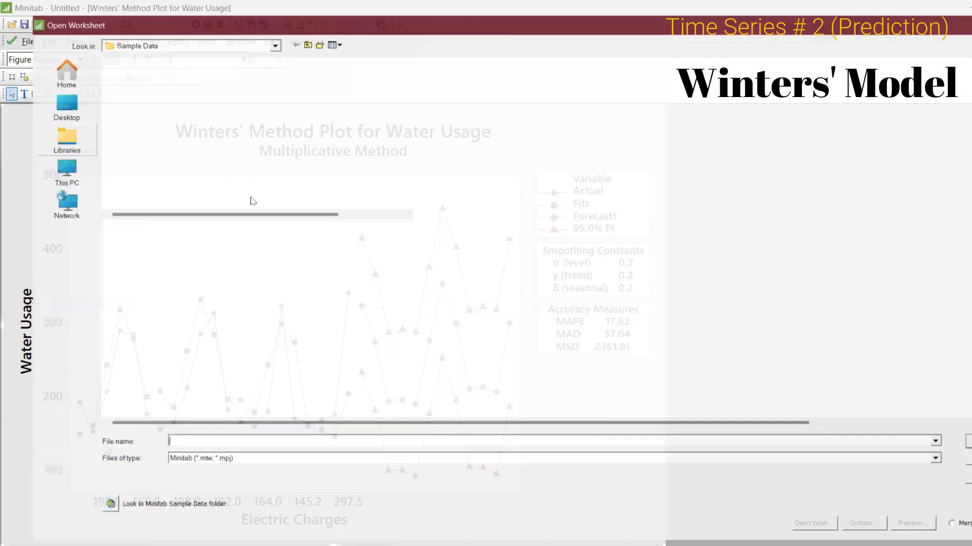
pyautogui.click(87, 516)
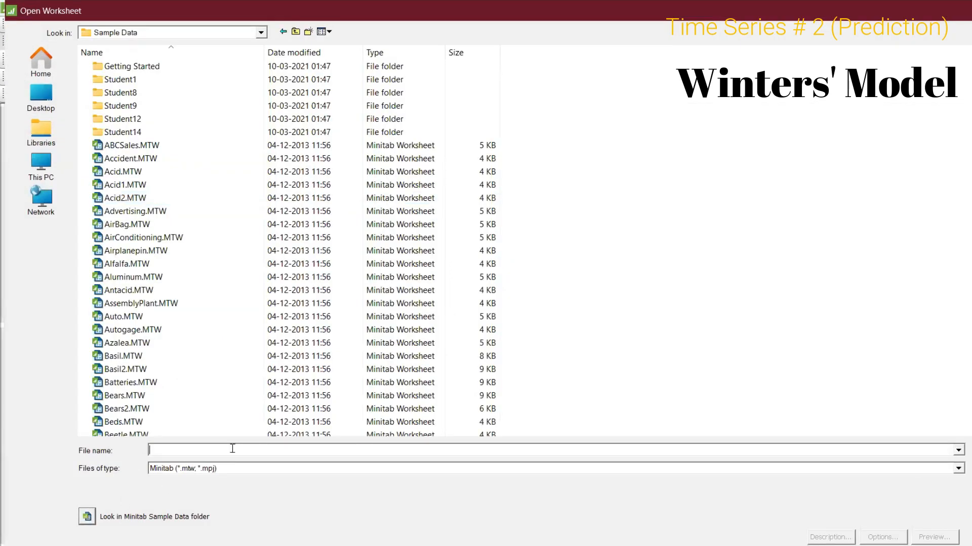
pyautogui.write('WAT')
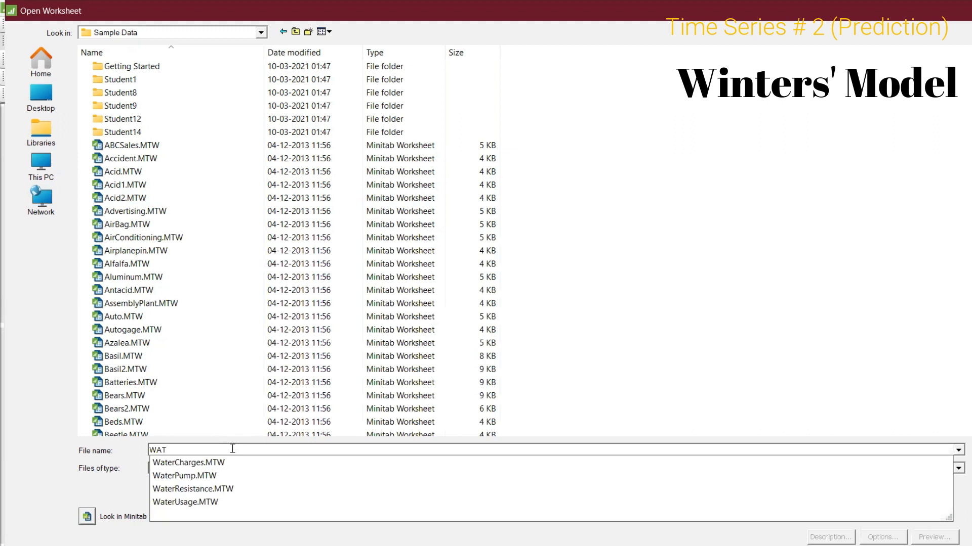
pyautogui.click(234, 471)
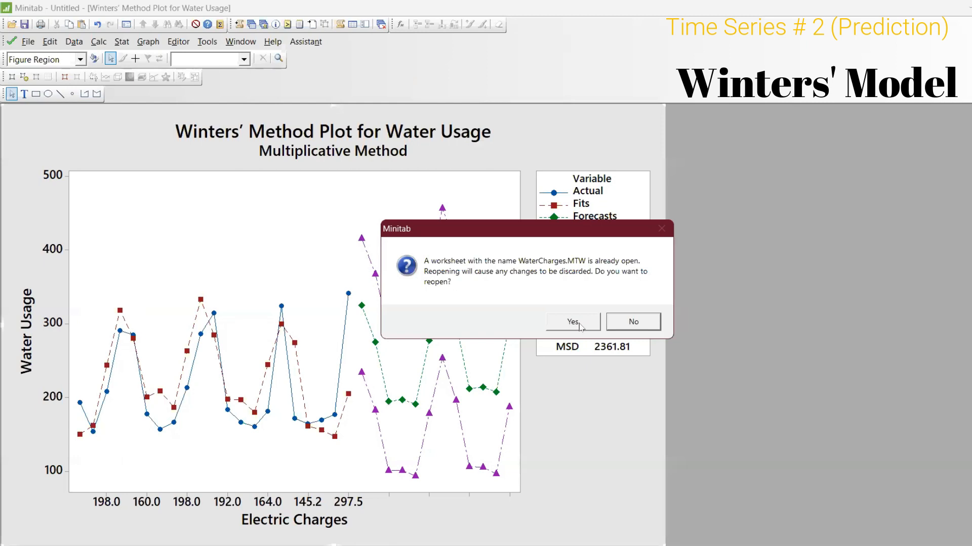
pyautogui.click(580, 323)
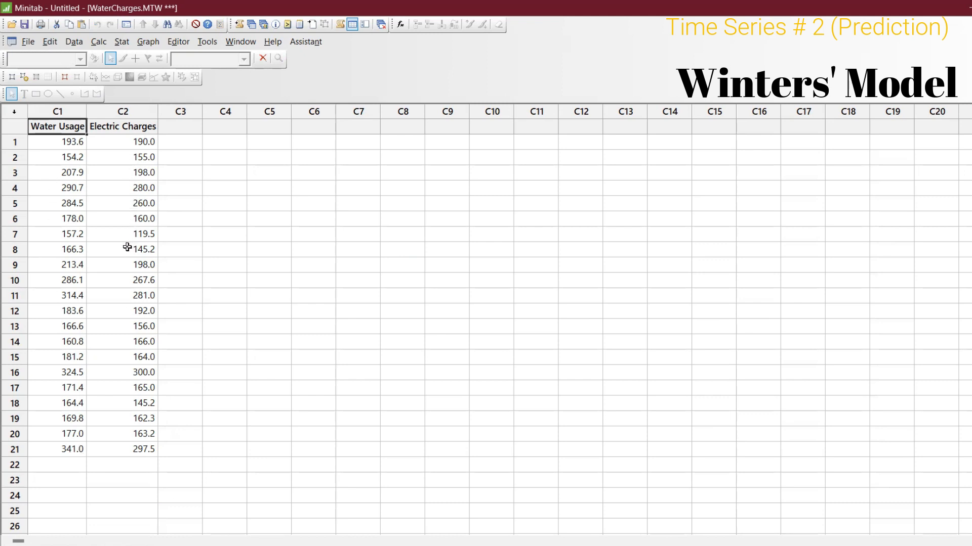
# Step: Format the Water Usage column as fixed decimal with 0 decimal places
pyautogui.click(71, 232)
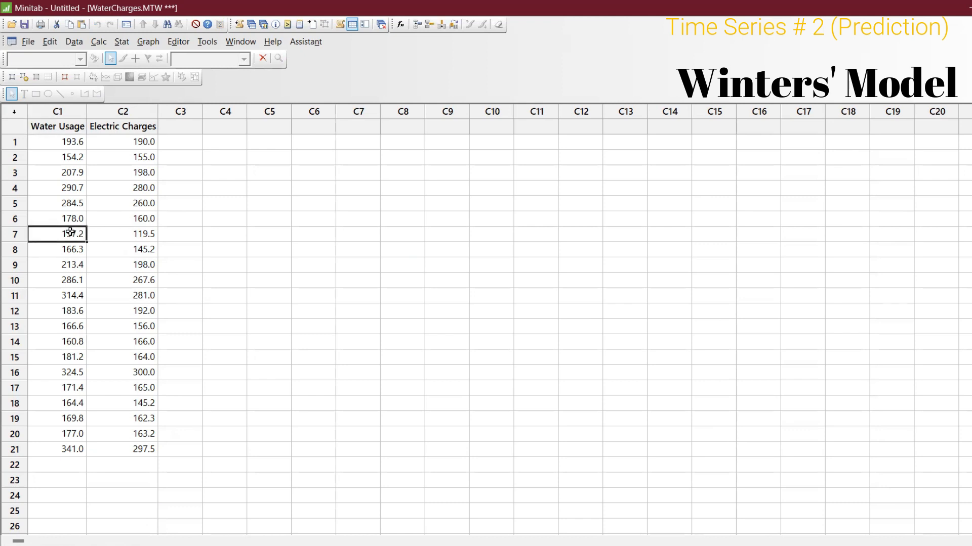
pyautogui.rightClick(70, 232)
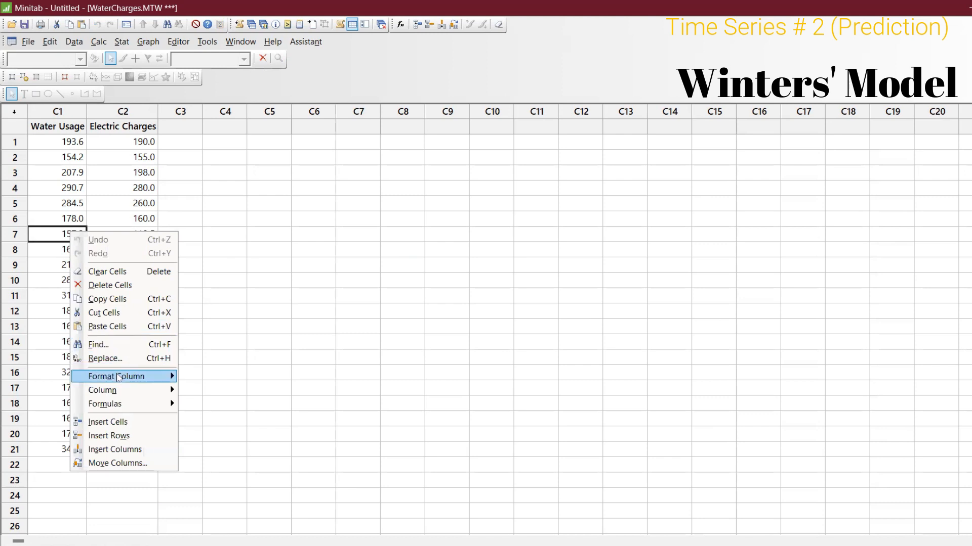
pyautogui.moveTo(119, 379)
pyautogui.click(211, 377)
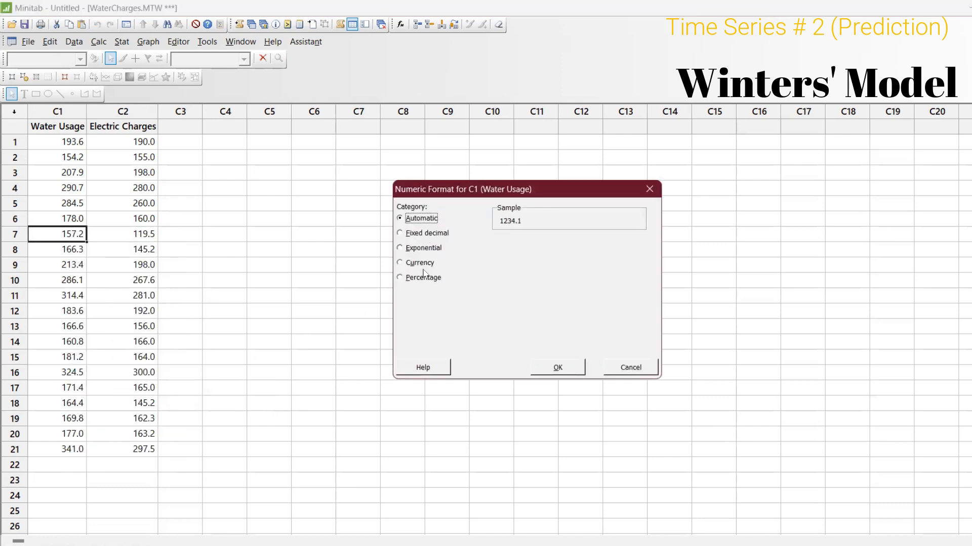
pyautogui.click(425, 233)
pyautogui.click(571, 249)
pyautogui.write('0')
pyautogui.press('Return')
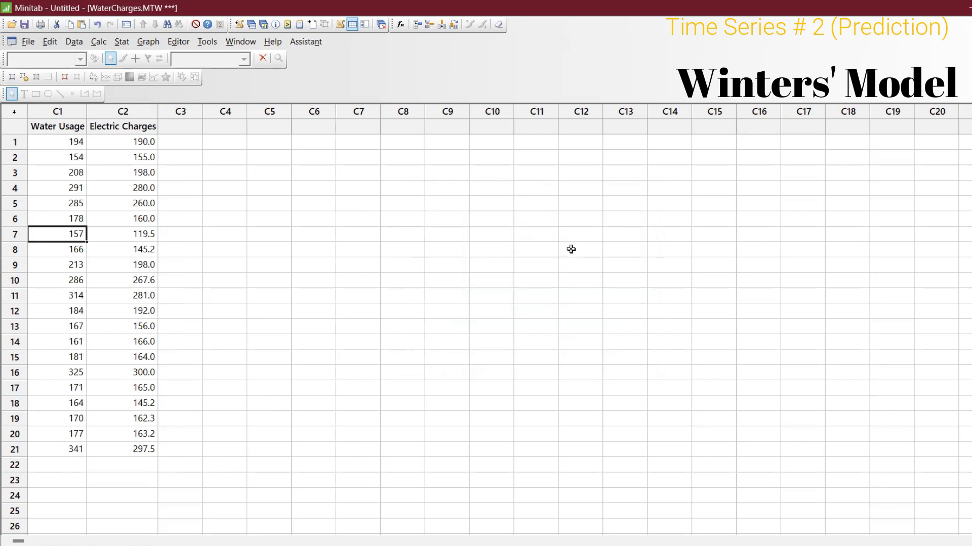
# Step: Format the Electric Charges column as fixed decimal with 0 decimal places
pyautogui.click(148, 258)
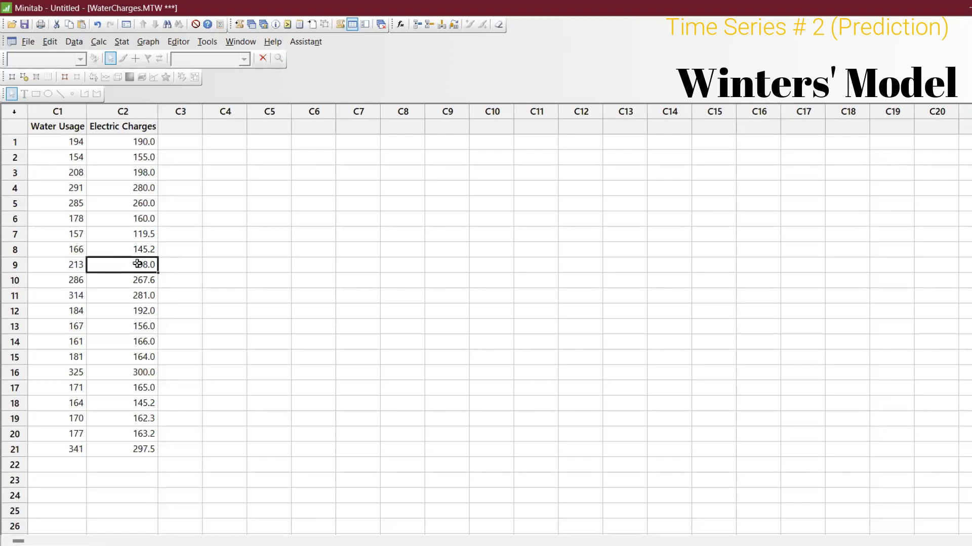
pyautogui.rightClick(137, 264)
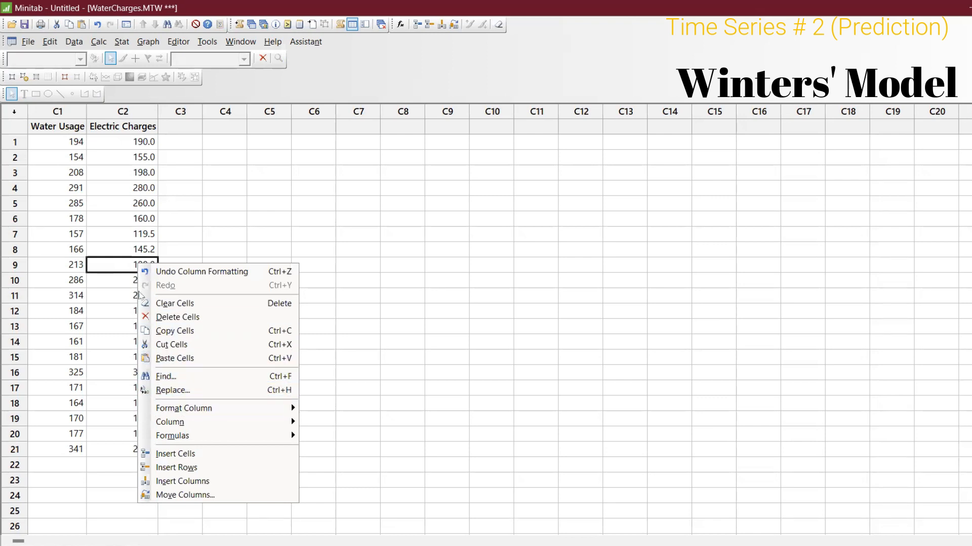
pyautogui.moveTo(187, 408)
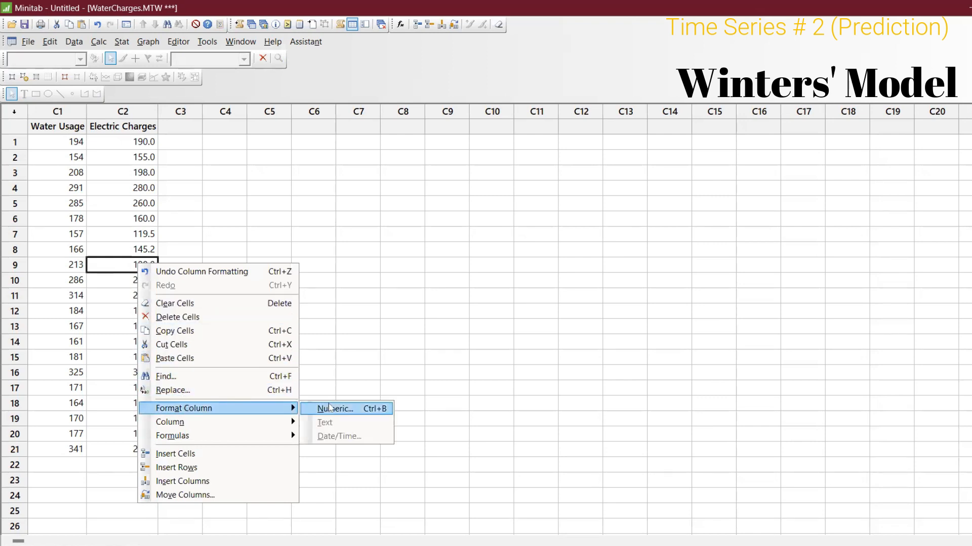
pyautogui.click(353, 409)
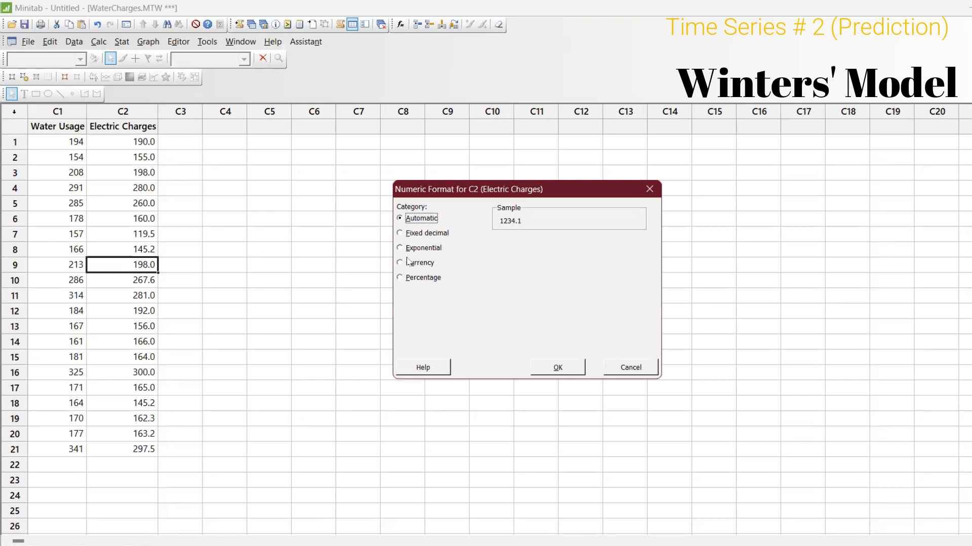
pyautogui.click(417, 234)
pyautogui.click(574, 247)
pyautogui.press('BackSpace')
pyautogui.write('0')
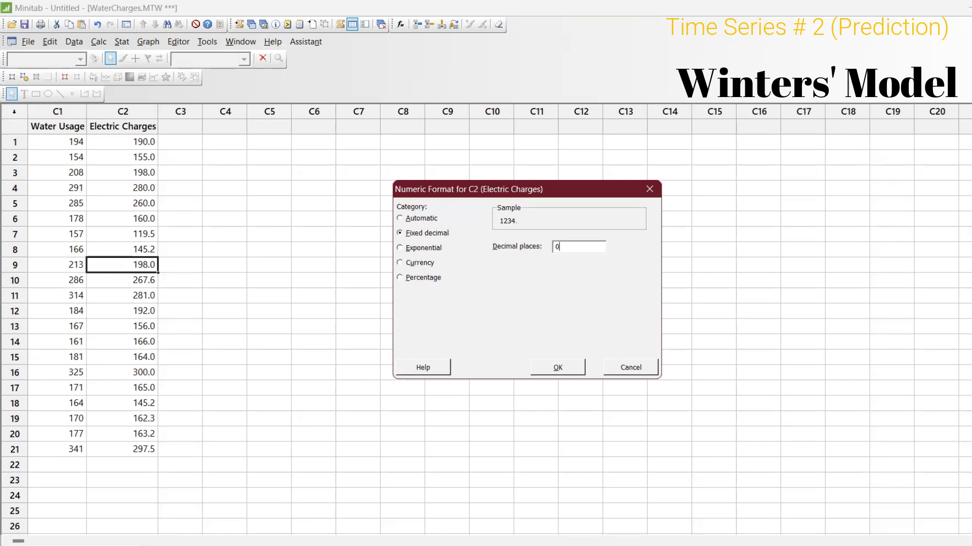
pyautogui.press('Return')
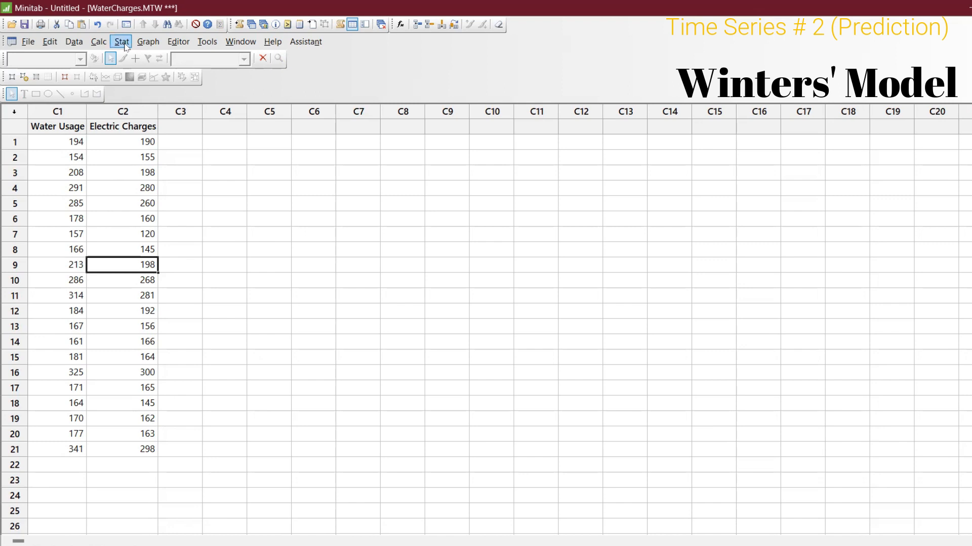
pyautogui.click(122, 42)
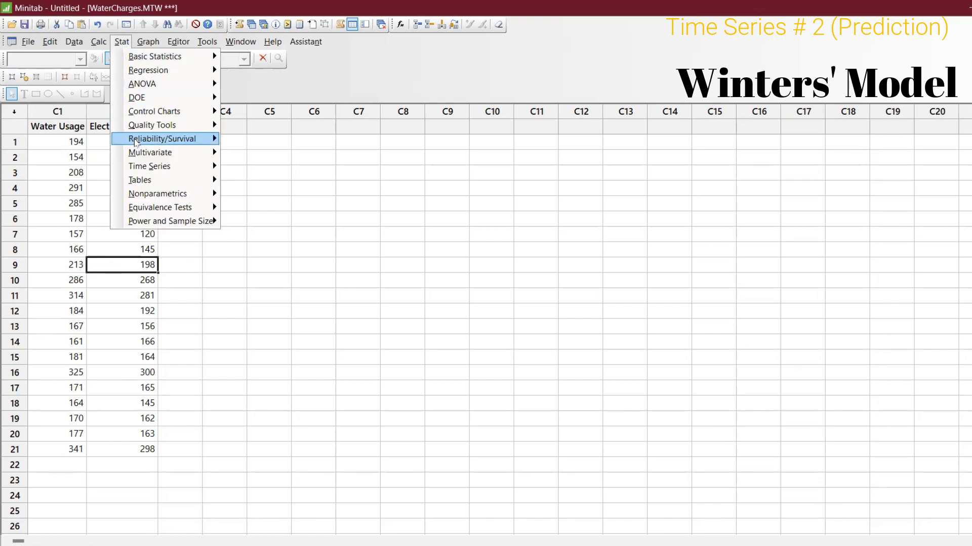
pyautogui.moveTo(145, 168)
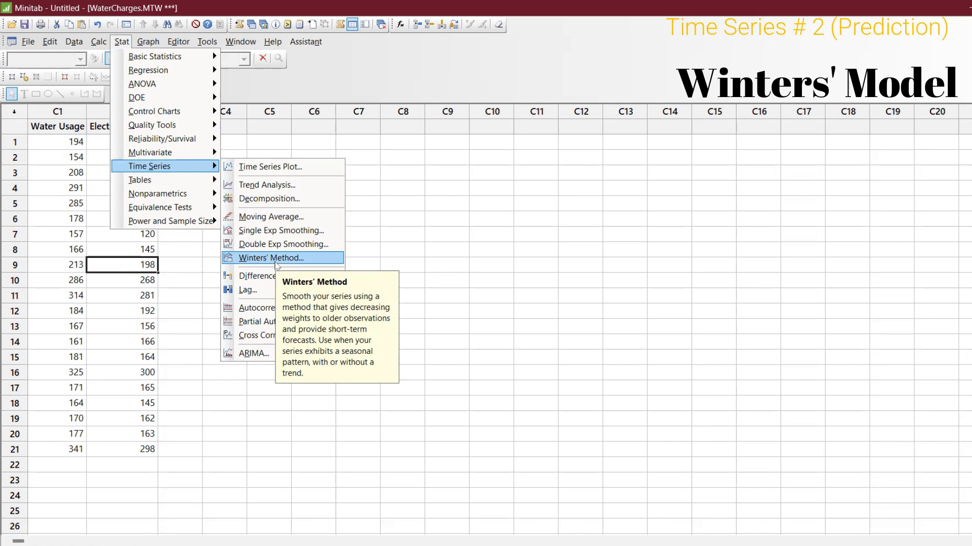
pyautogui.click(276, 259)
pyautogui.moveTo(488, 184); pyautogui.dragTo(340, 137)
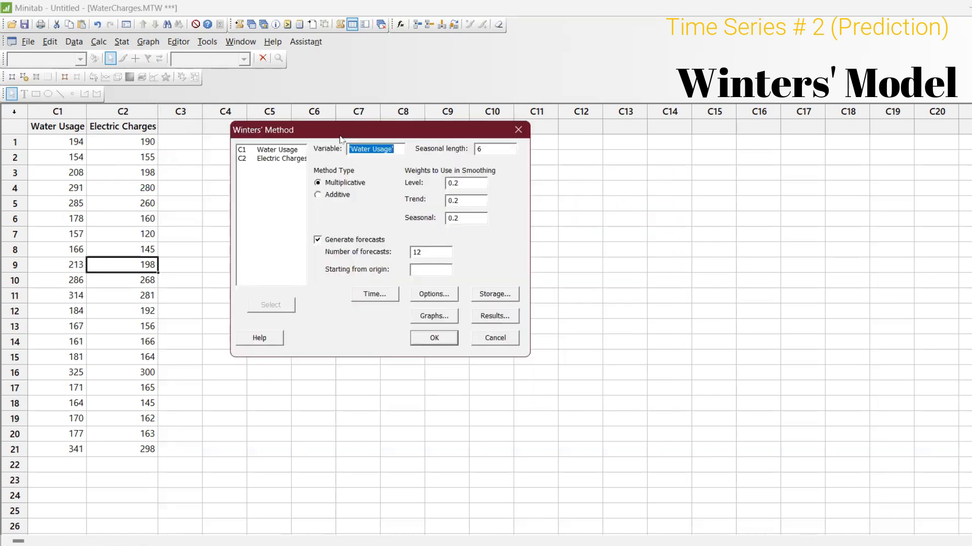
pyautogui.press('F3')
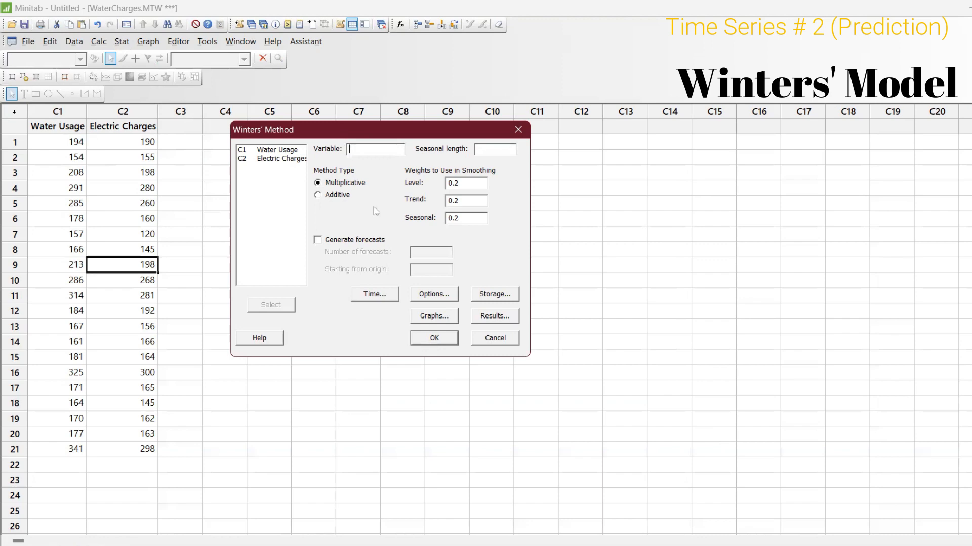
pyautogui.click(597, 545)
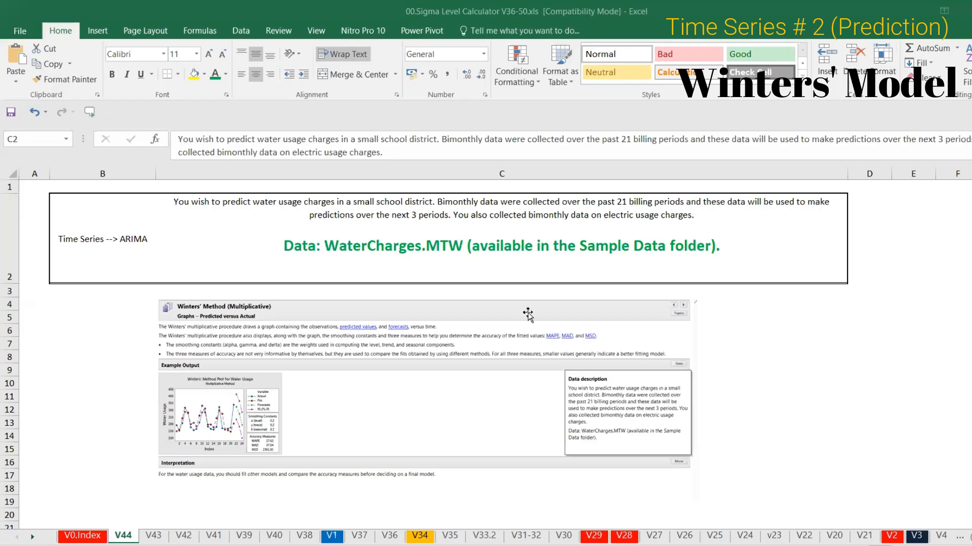
pyautogui.click(453, 255)
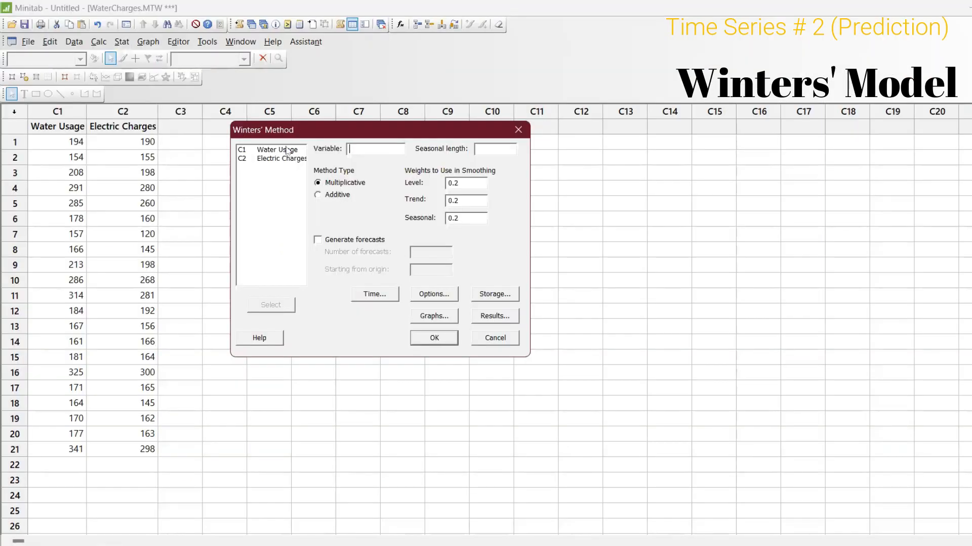
pyautogui.doubleClick(289, 153)
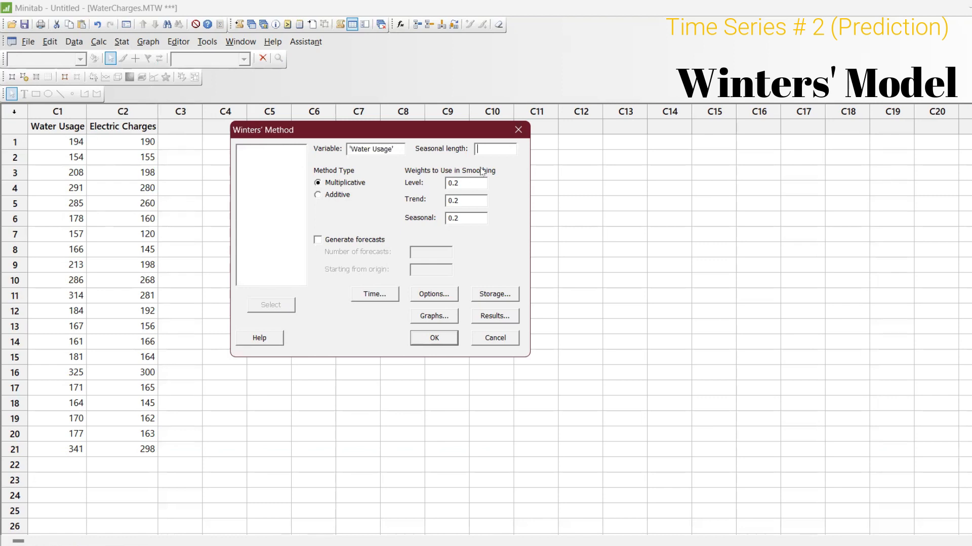
pyautogui.write('2')
pyautogui.click(319, 241)
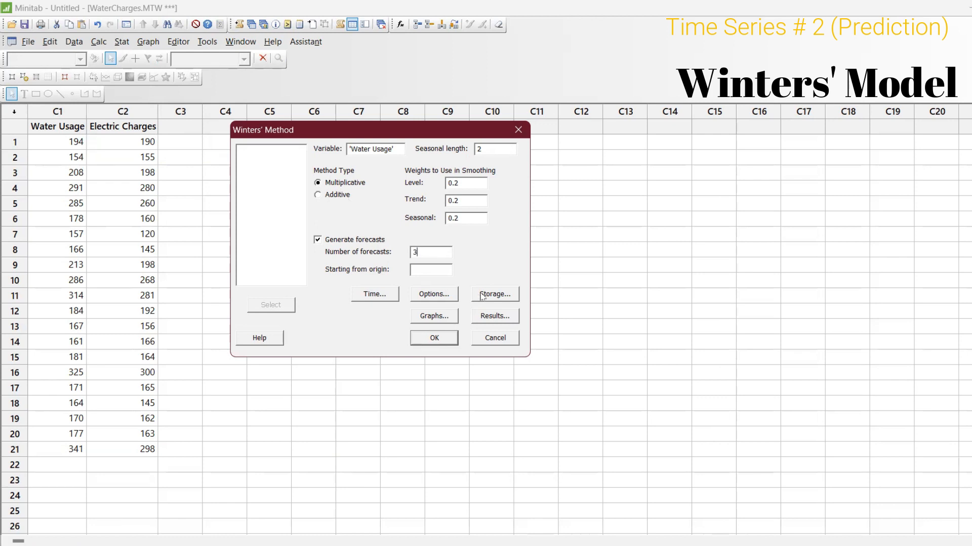
pyautogui.click(388, 299)
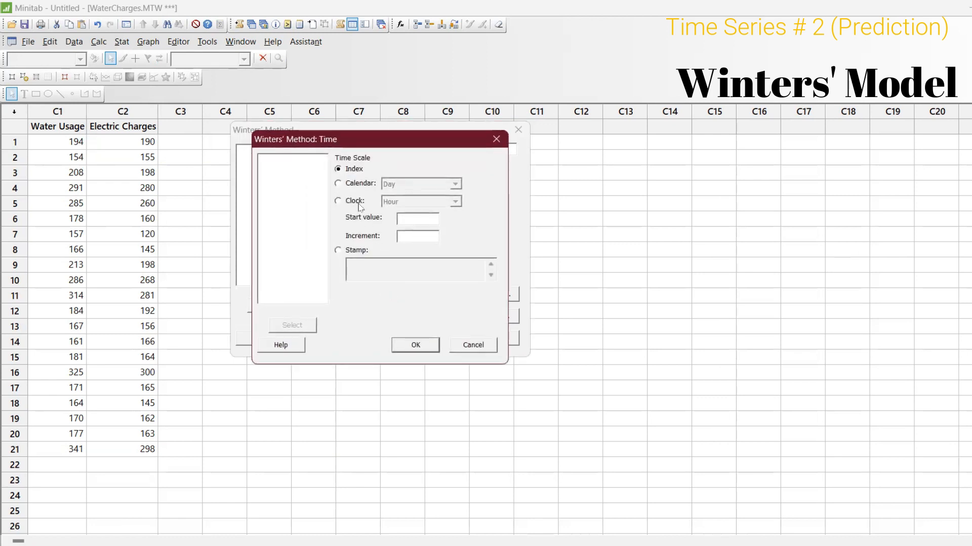
pyautogui.click(338, 184)
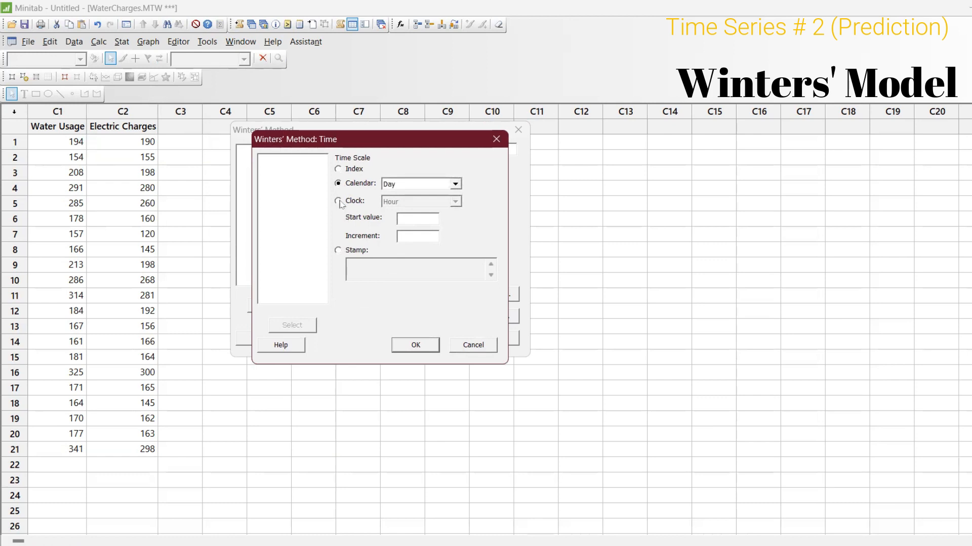
pyautogui.click(335, 250)
pyautogui.click(386, 279)
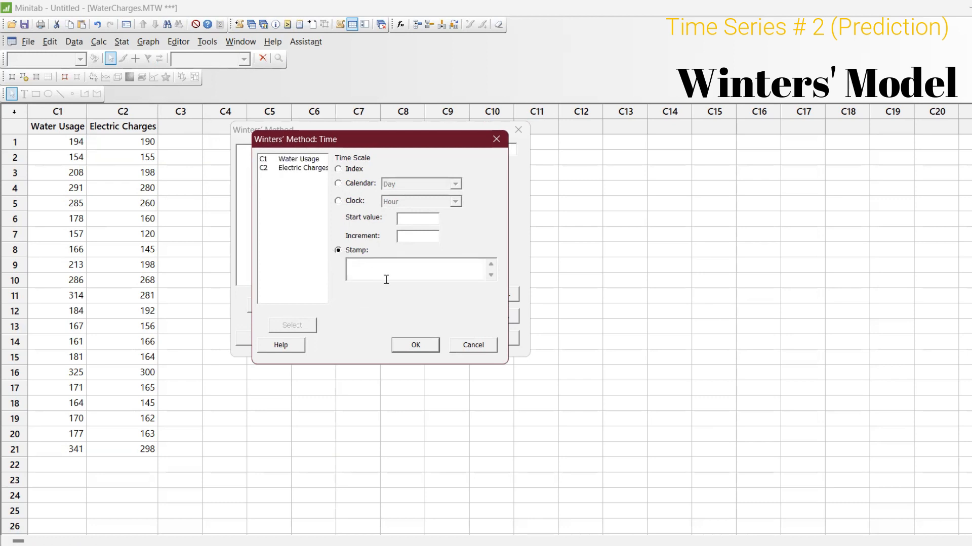
pyautogui.click(496, 139)
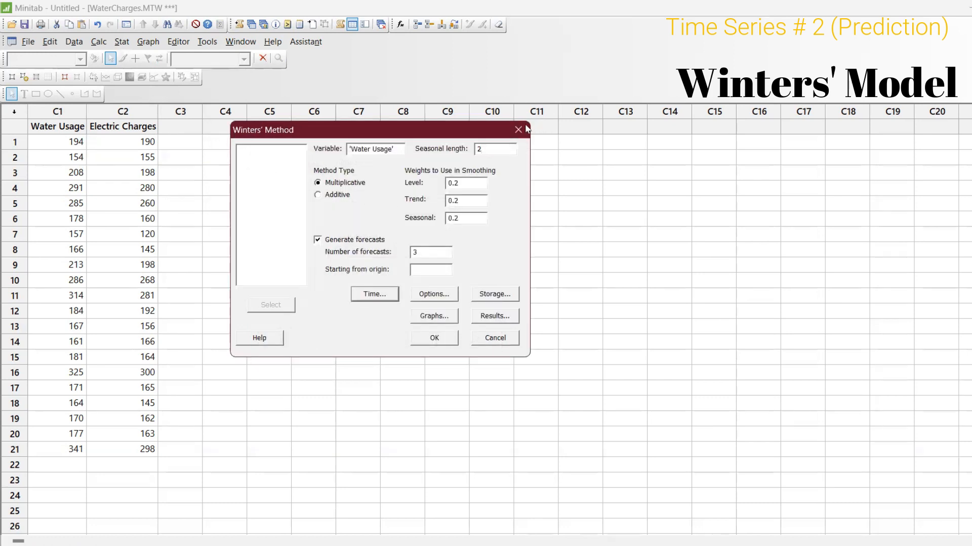
pyautogui.click(519, 129)
# Step: Name column C3 Billing and enter Billing1 in its first row
pyautogui.click(182, 127)
pyautogui.write('sT')
pyautogui.write('lling')
pyautogui.press('Return')
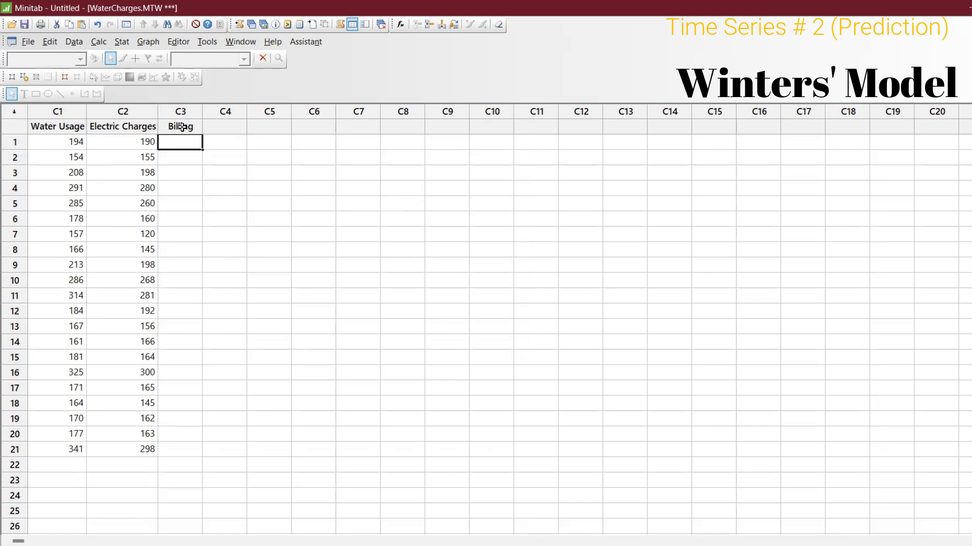
pyautogui.write('Billin')
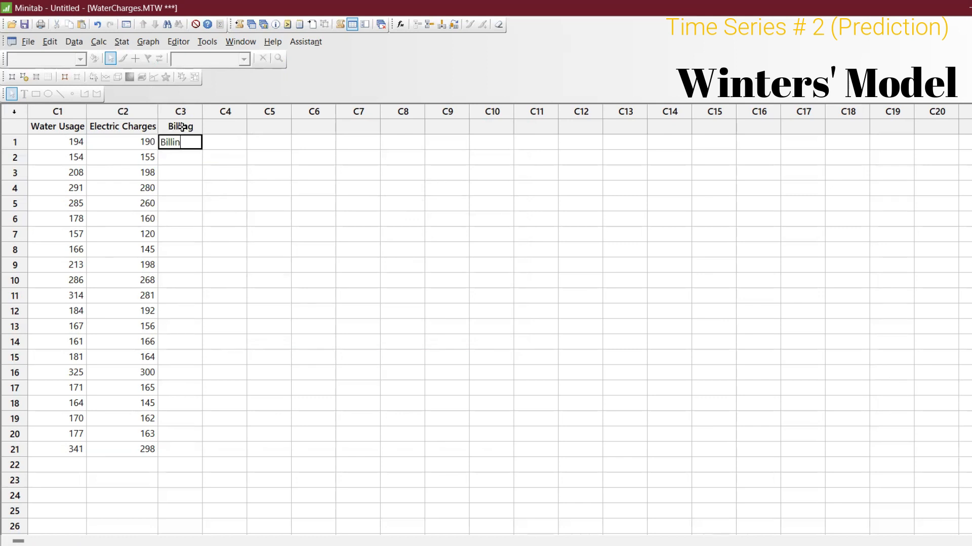
pyautogui.write('g1')
pyautogui.press('Return')
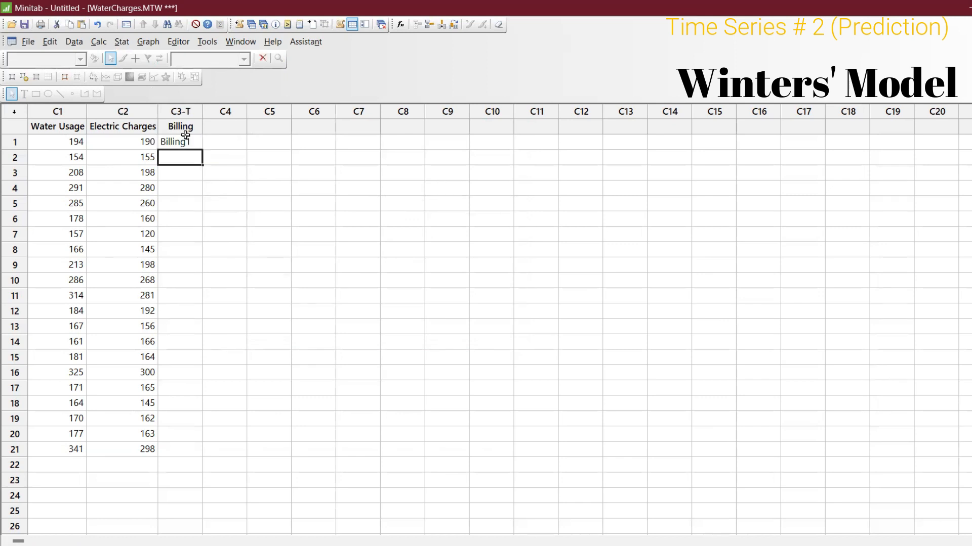
# Step: Enter Billing2 in the second row of the Billing column and extend the series through Billing21 in row 21
pyautogui.write('Billing2')
pyautogui.press('Return')
pyautogui.moveTo(191, 145); pyautogui.dragTo(203, 162)
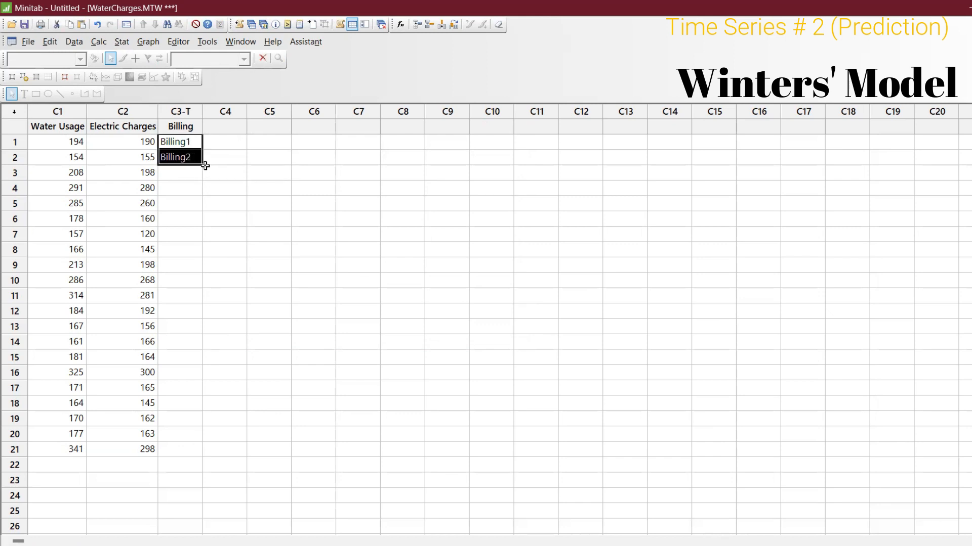
pyautogui.click(200, 166)
pyautogui.click(190, 157)
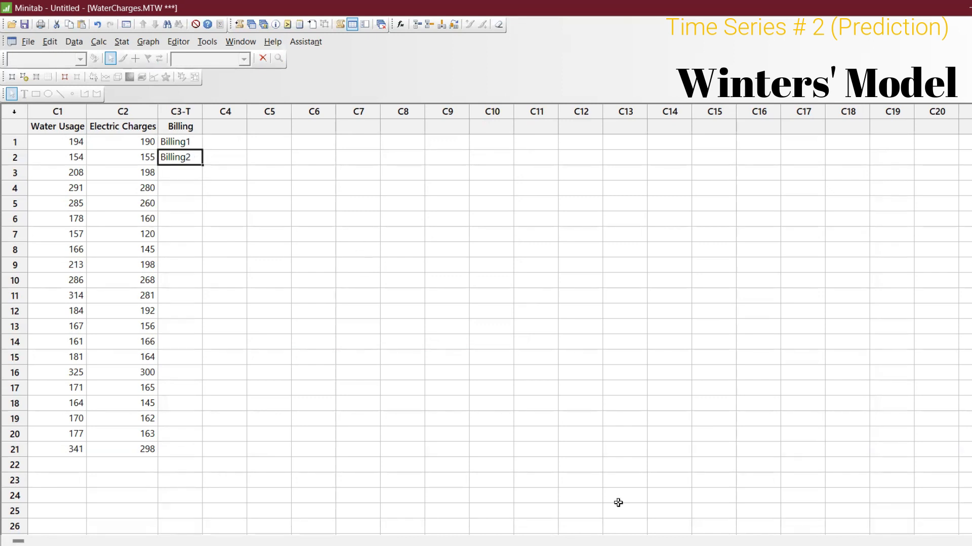
pyautogui.click(199, 168)
pyautogui.moveTo(193, 143); pyautogui.dragTo(204, 162)
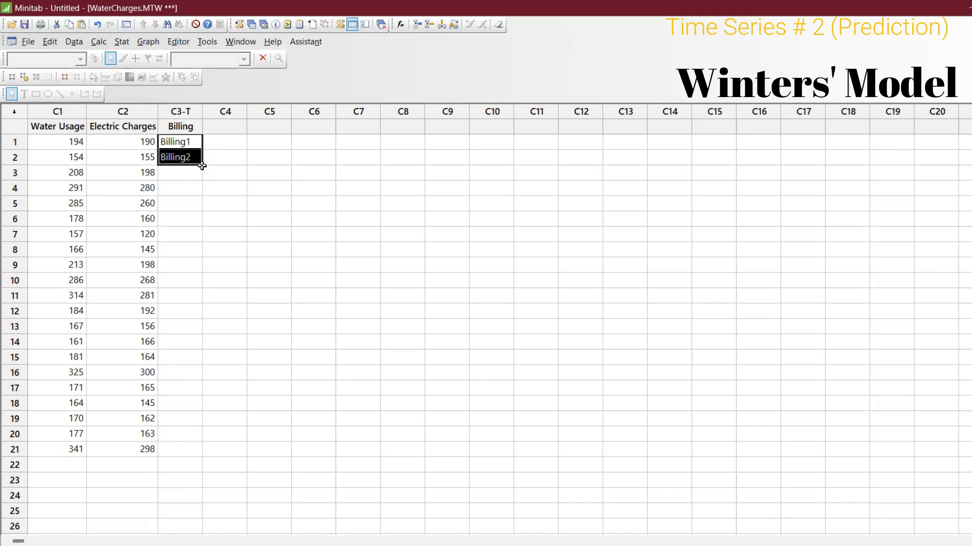
pyautogui.moveTo(201, 165); pyautogui.dragTo(190, 451)
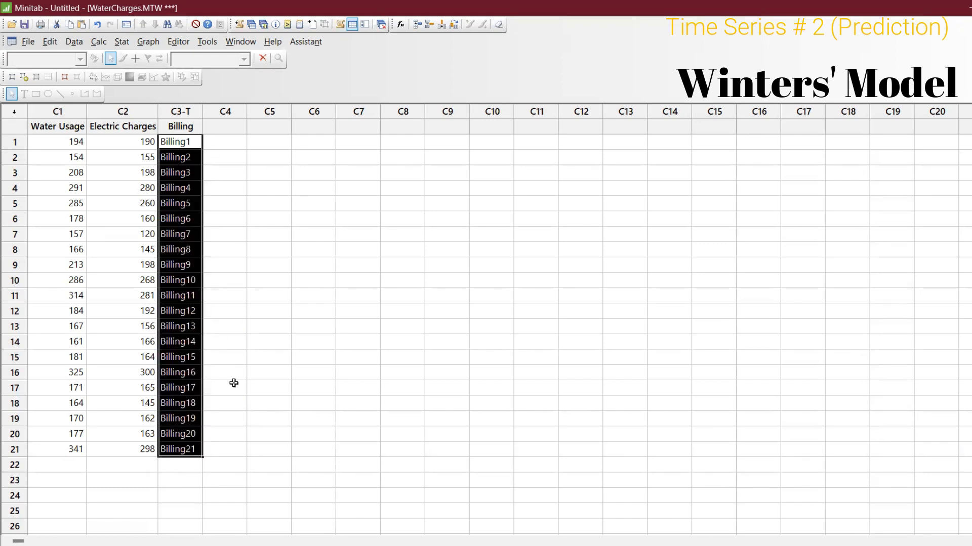
# Step: Set the Winters' Method time scale to a stamp using the Billing column
pyautogui.hotkey('ctrl', 'e')
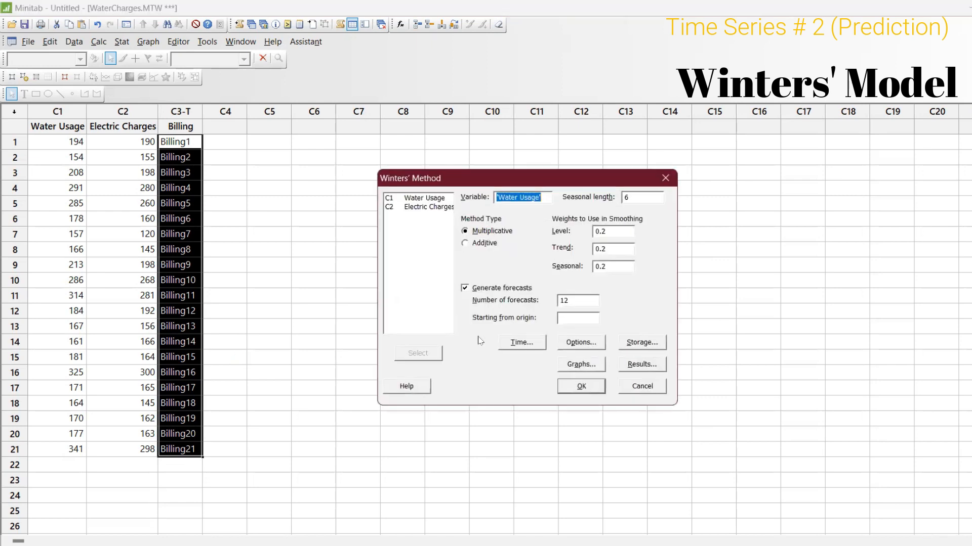
pyautogui.click(522, 343)
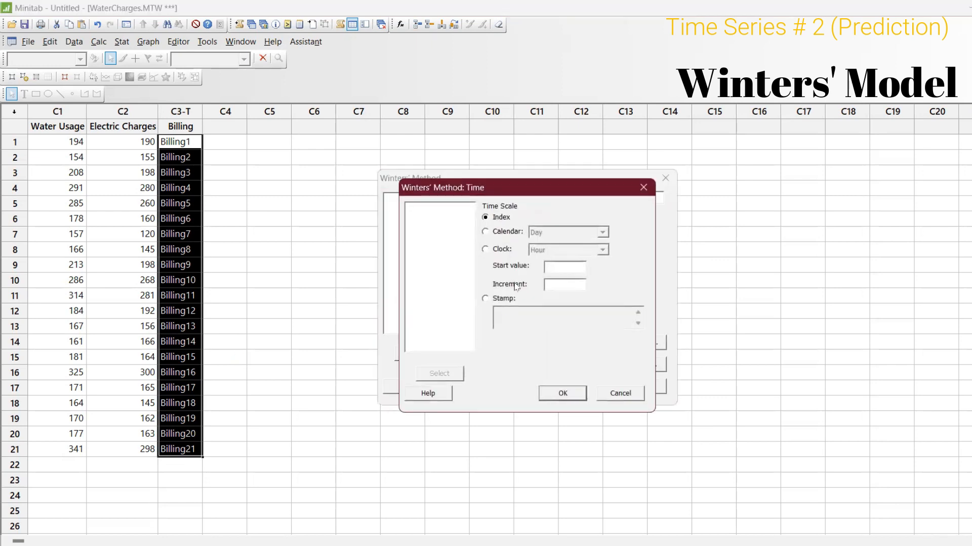
pyautogui.click(502, 301)
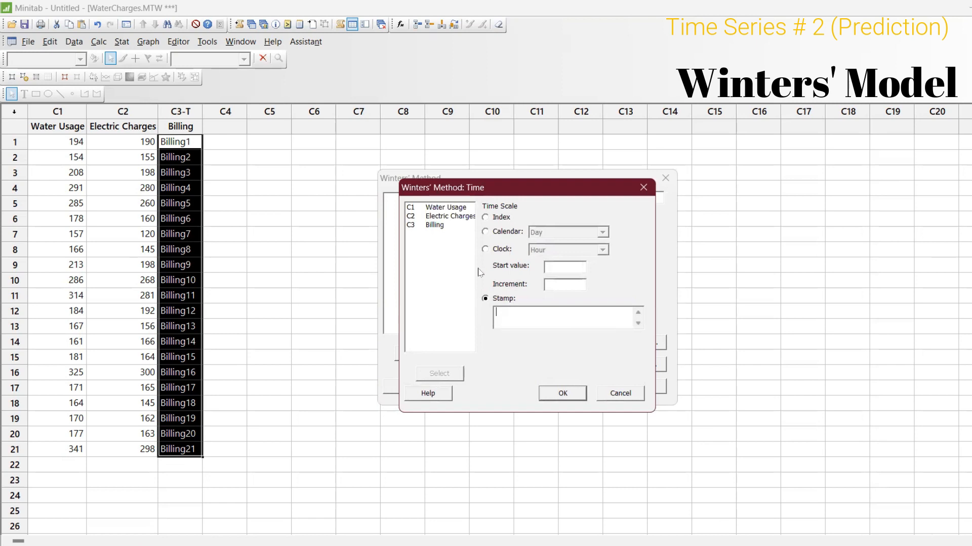
pyautogui.doubleClick(445, 228)
pyautogui.click(562, 393)
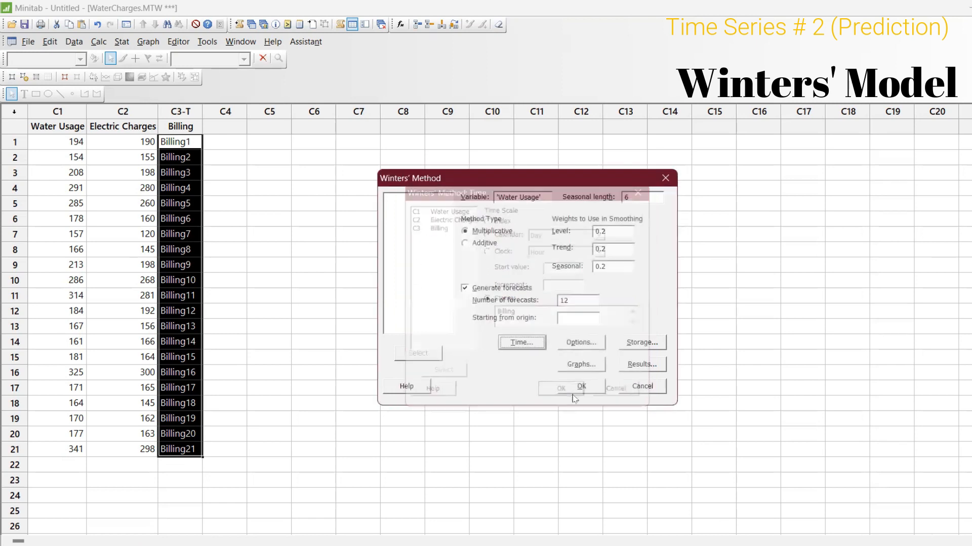
# Step: Give the Winters' Method output the title "Water Usage prediction for next 3 billings"
pyautogui.click(585, 344)
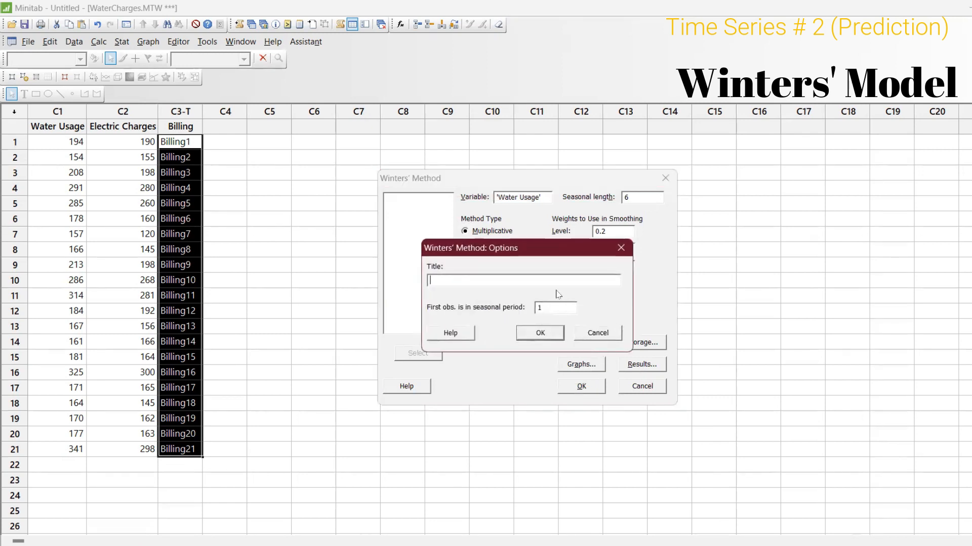
pyautogui.write('Water Usage')
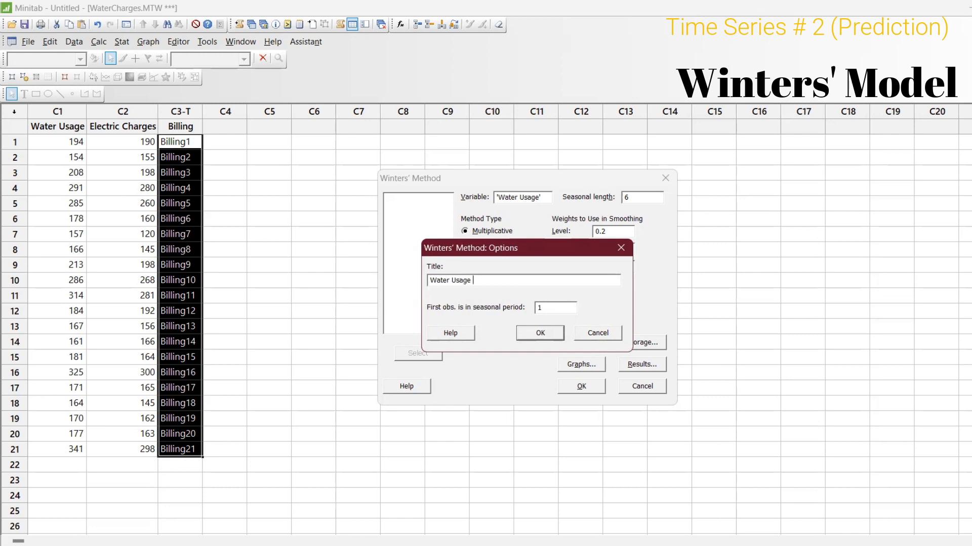
pyautogui.write('for next 3 billings')
pyautogui.press('Return')
# Step: Keep the predicted vs. actual plot and summary table options, and run Winters' Method on Water Usage
pyautogui.click(644, 343)
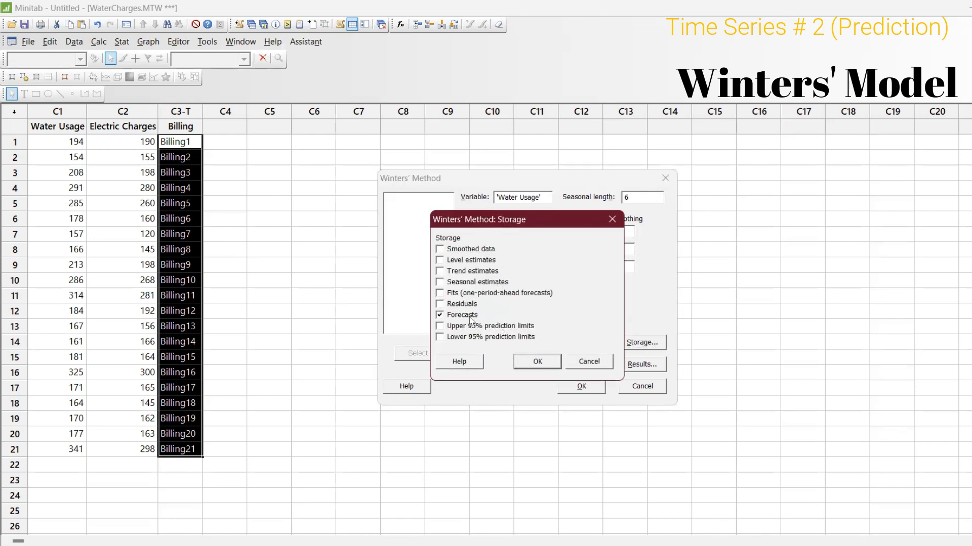
pyautogui.click(616, 221)
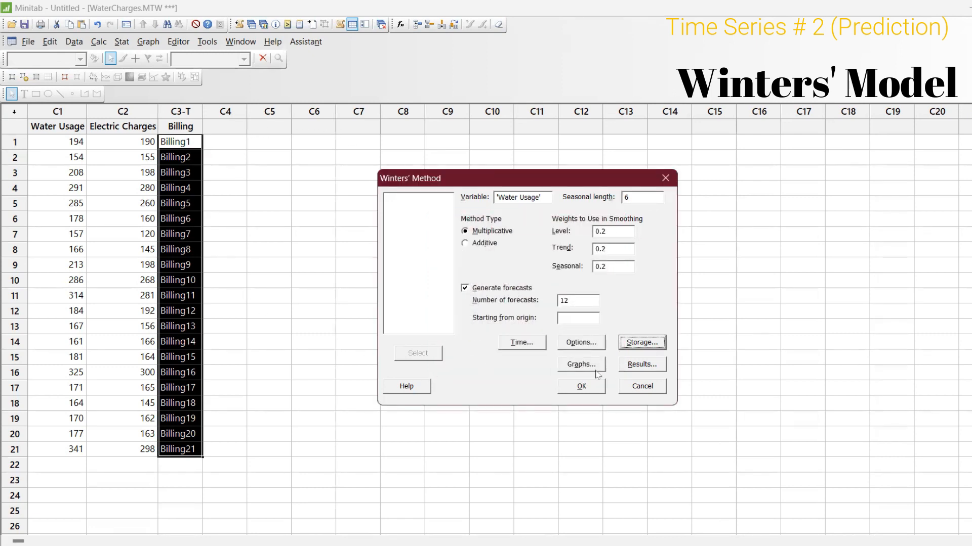
pyautogui.click(577, 365)
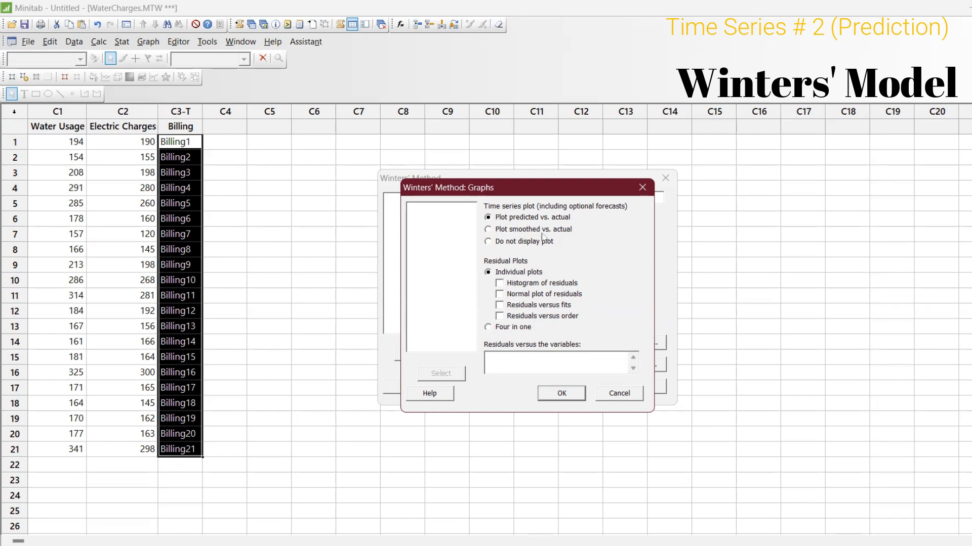
pyautogui.click(560, 393)
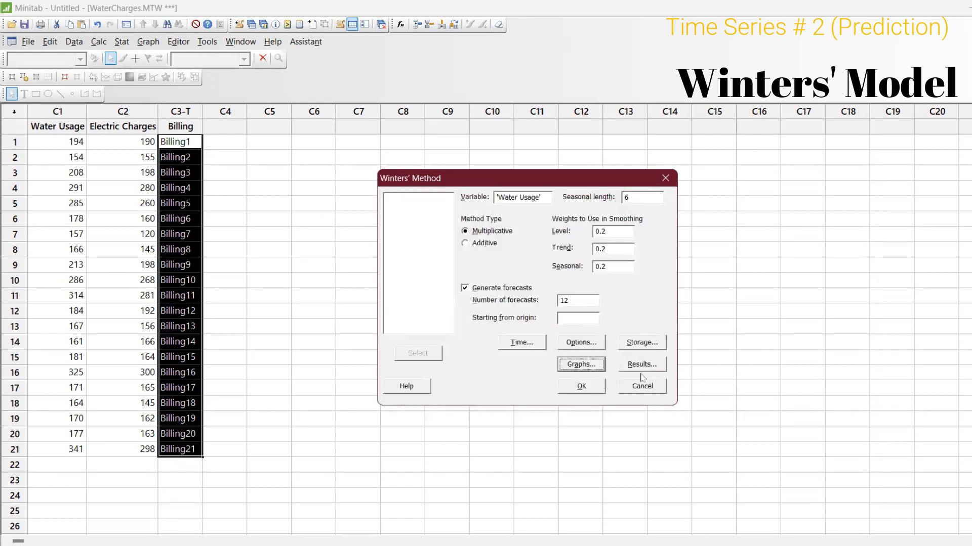
pyautogui.click(652, 365)
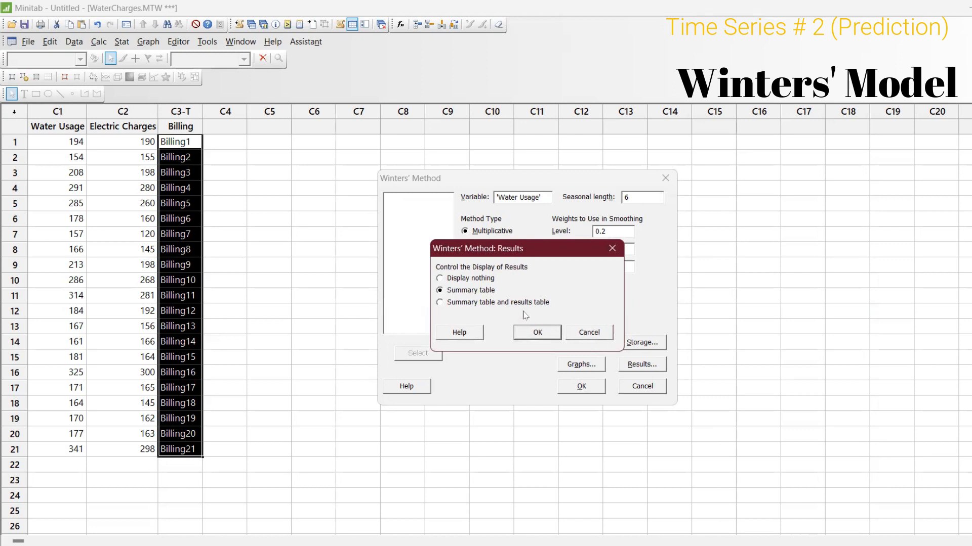
pyautogui.click(548, 329)
pyautogui.click(599, 393)
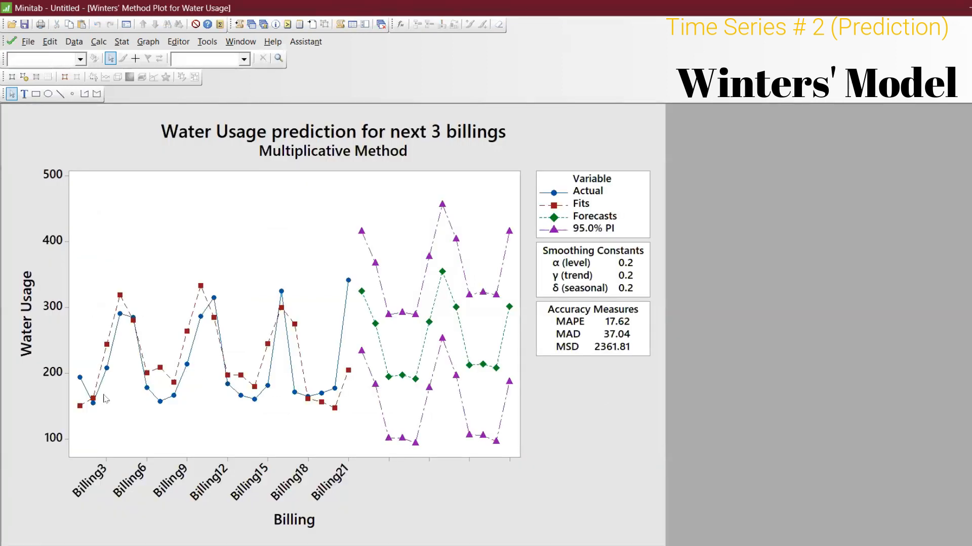
# Step: Specify the plot's x-scale tick positions as every whole number from 1 to 21
pyautogui.doubleClick(174, 493)
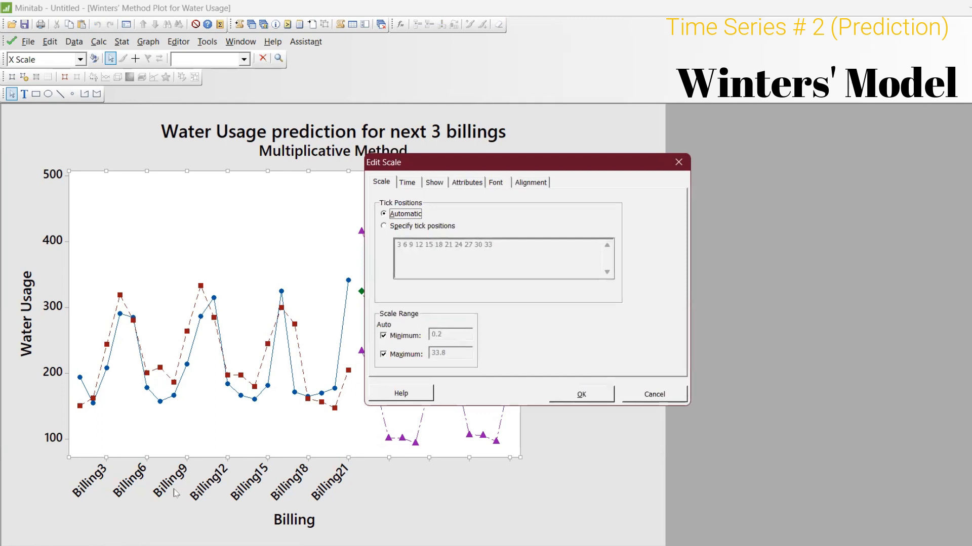
pyautogui.click(387, 225)
pyautogui.moveTo(512, 250); pyautogui.dragTo(371, 248)
pyautogui.press('BackSpace')
pyautogui.write('1 2 3 4 5 6 7 8 9 10 11 12')
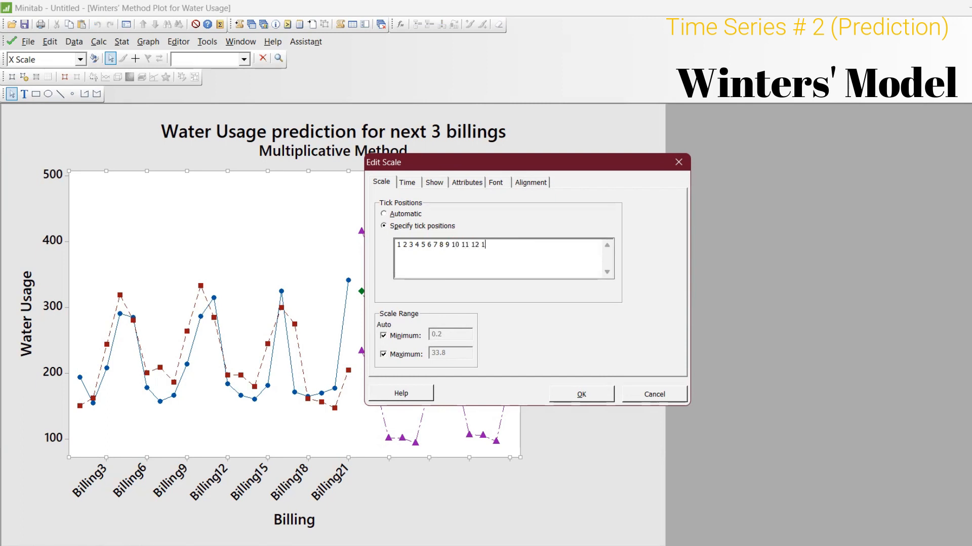
pyautogui.write('17 18')
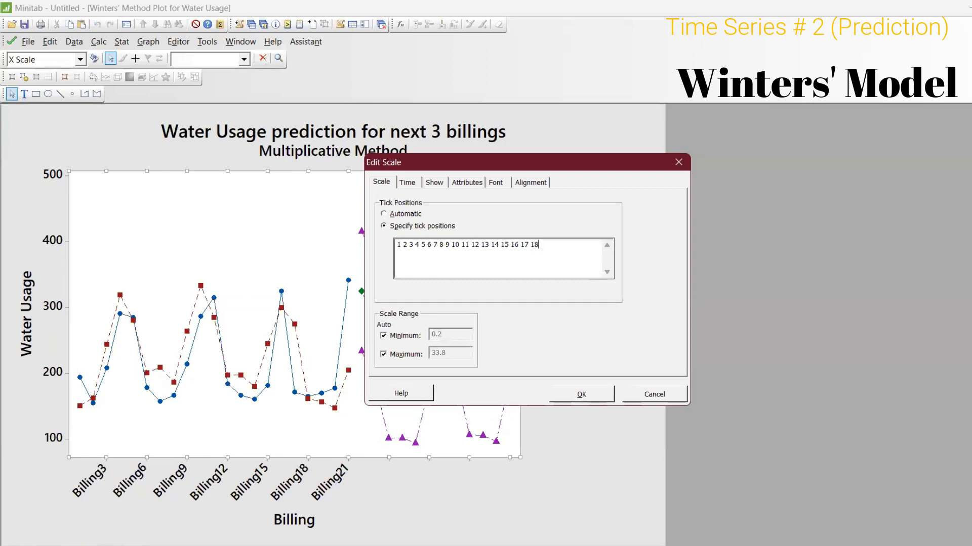
pyautogui.write(' 19 20 21')
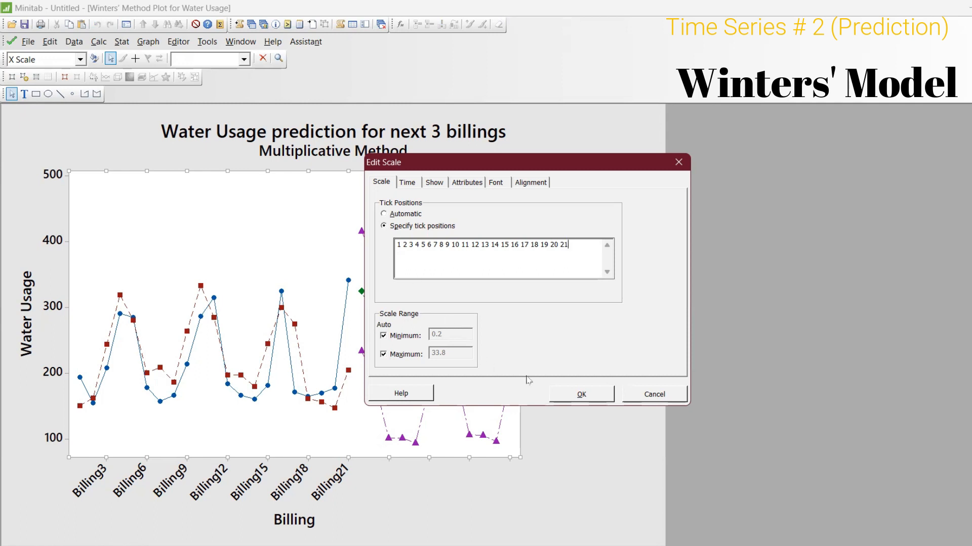
pyautogui.click(589, 392)
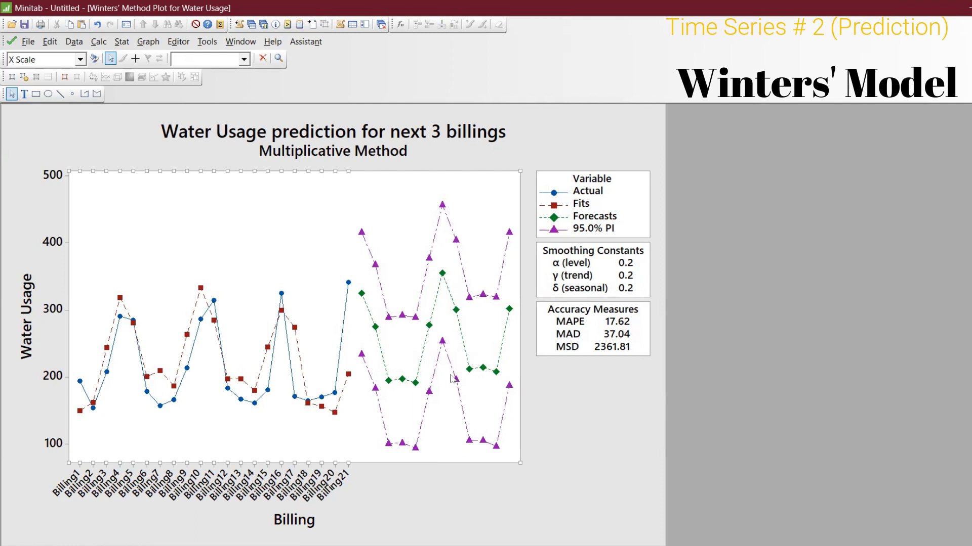
pyautogui.moveTo(451, 379)
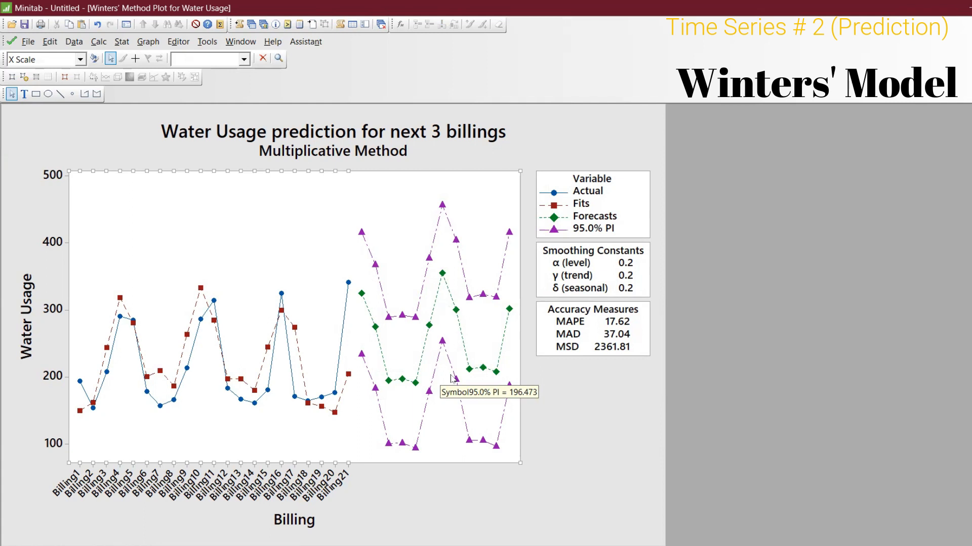
pyautogui.hotkey('ctrl', 'e')
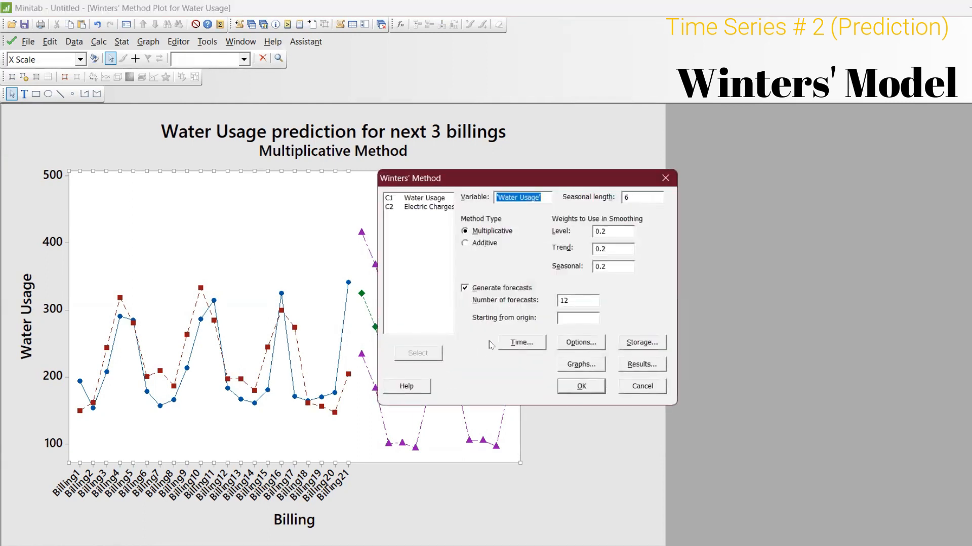
pyautogui.press('Delete')
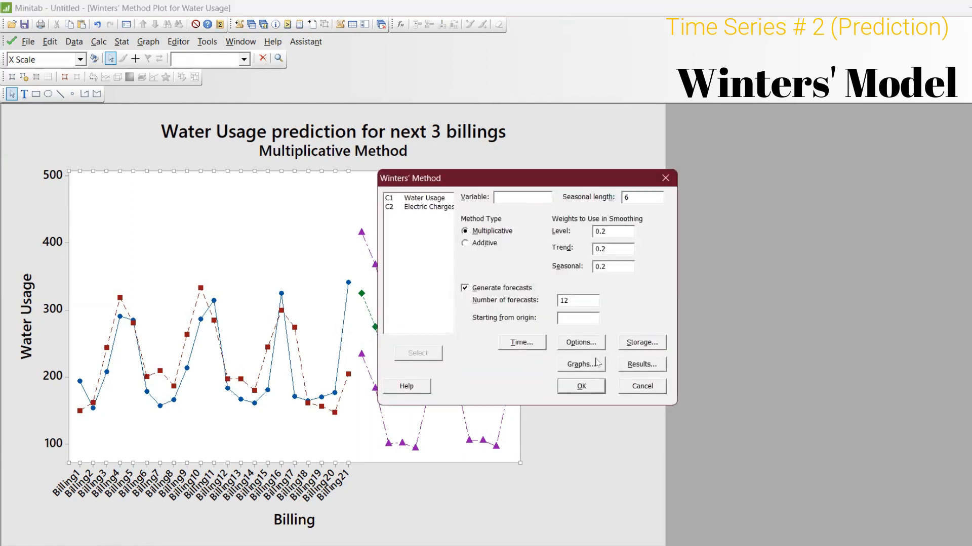
pyautogui.doubleClick(426, 210)
pyautogui.press('Return')
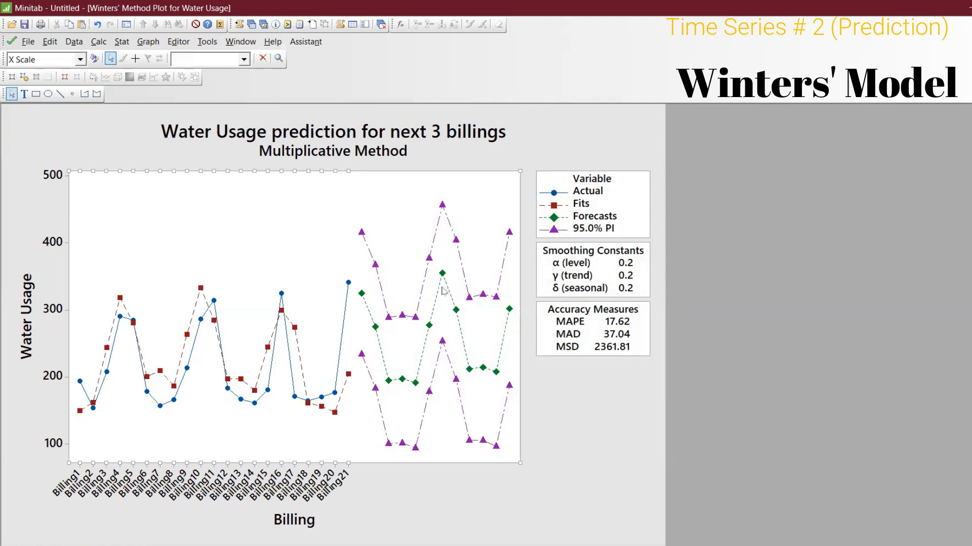
# Step: Set the plot's x-scale tick positions back to automatic
pyautogui.doubleClick(267, 490)
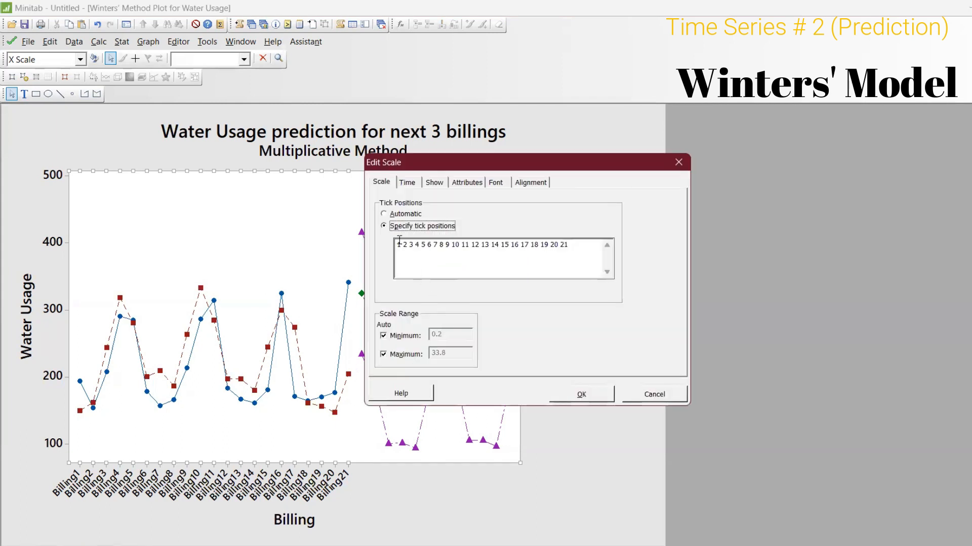
pyautogui.click(384, 214)
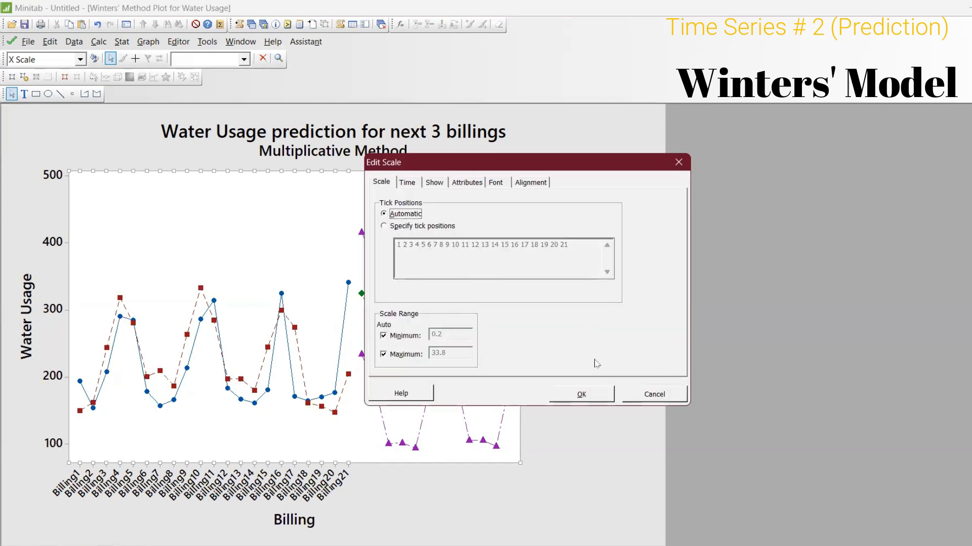
pyautogui.click(601, 395)
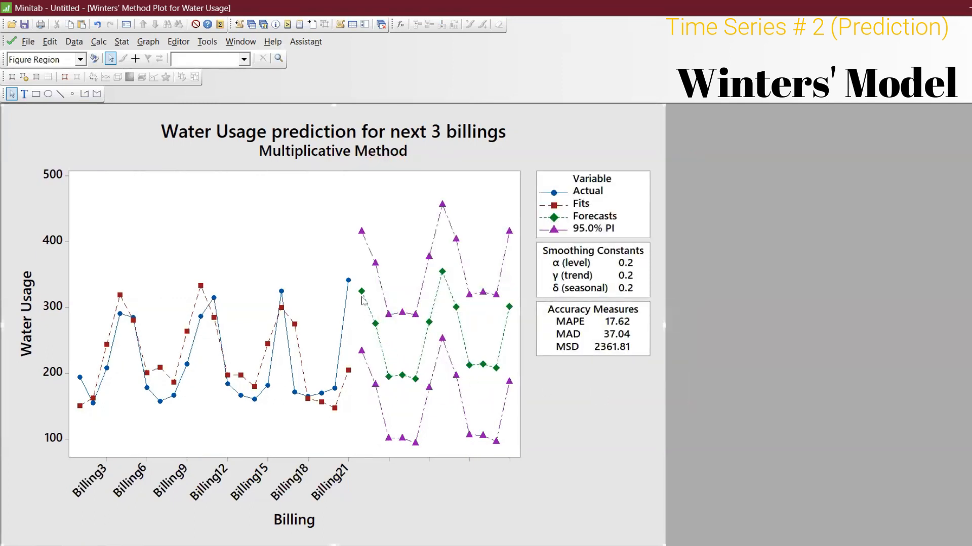
pyautogui.moveTo(362, 300)
# Step: Rerun Winters' Method on Water Usage with the time series plot set to smoothed vs. actual
pyautogui.moveTo(375, 329)
pyautogui.hotkey('ctrl', 'e')
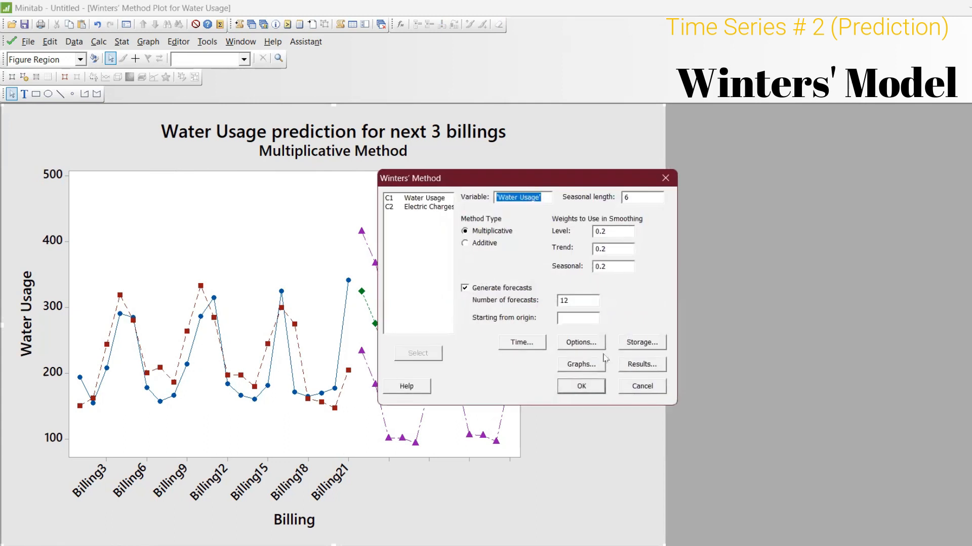
pyautogui.click(582, 364)
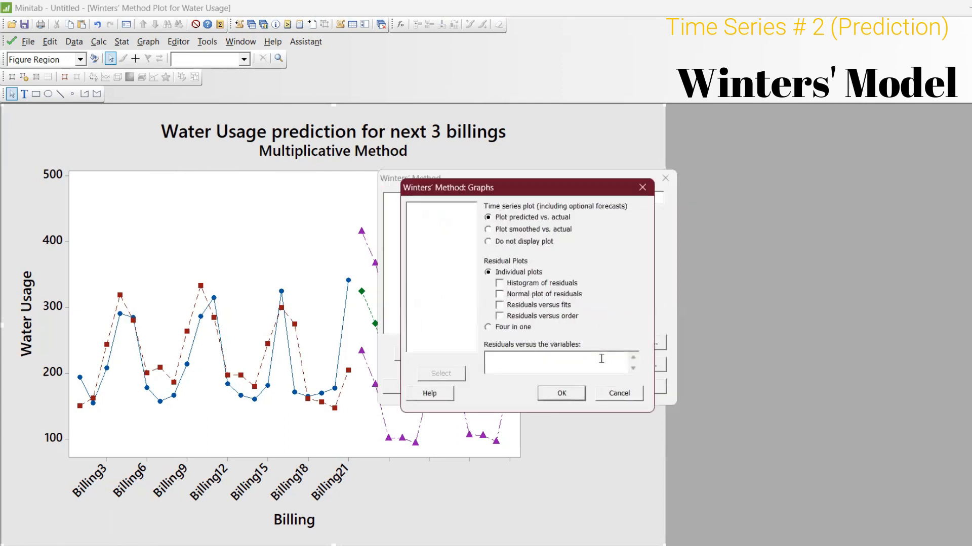
pyautogui.click(524, 231)
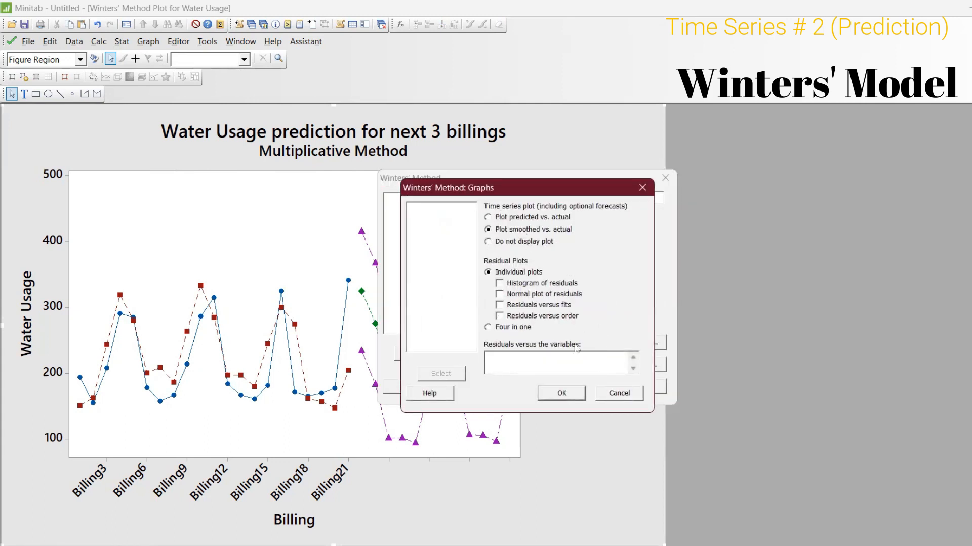
pyautogui.click(581, 393)
pyautogui.click(581, 387)
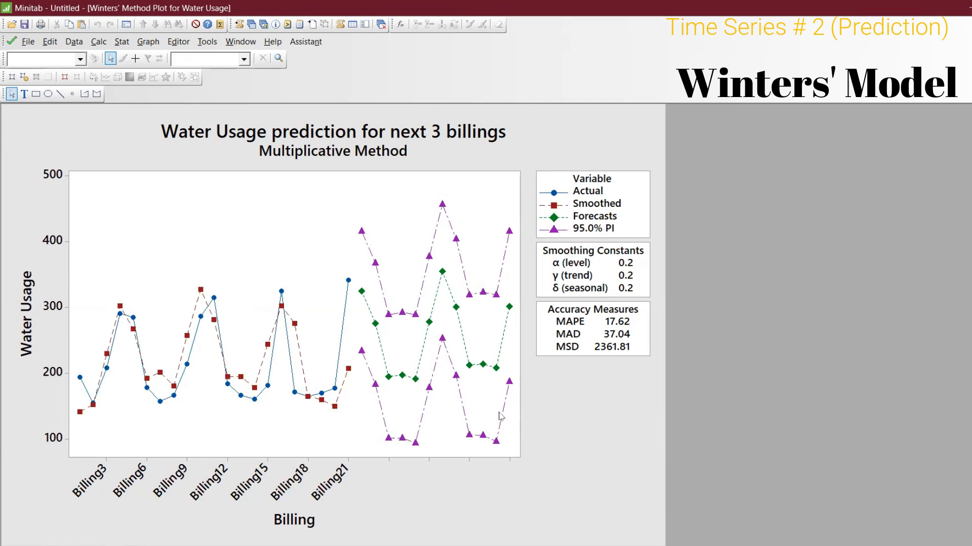
# Step: Run Winters' Method on Electric Charges with seasonal length 2 and 3 forecasts
pyautogui.hotkey('ctrl', 'e')
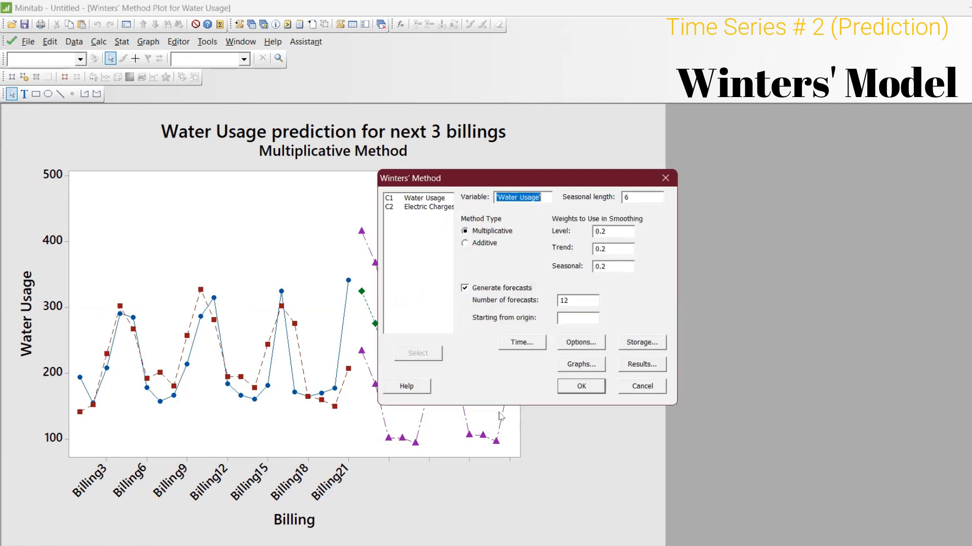
pyautogui.doubleClick(431, 207)
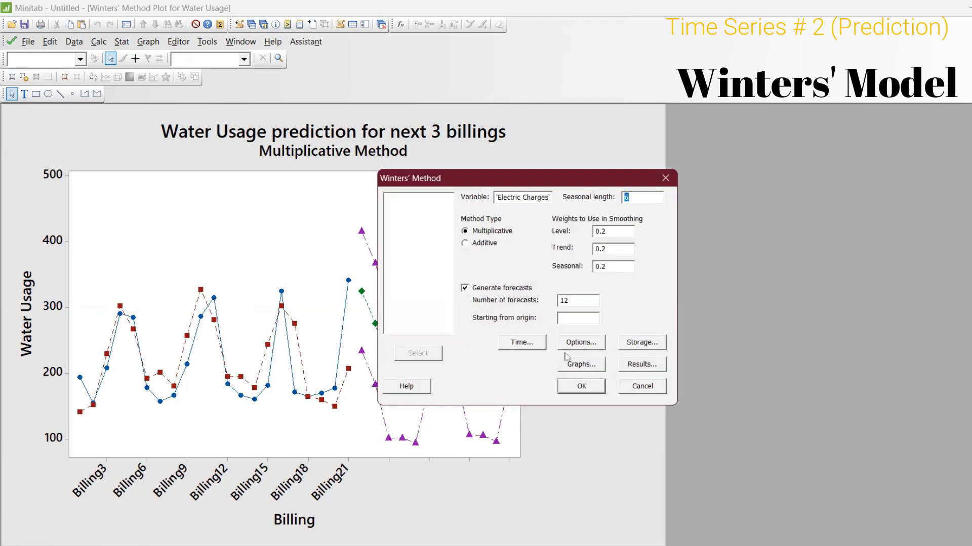
pyautogui.press('BackSpace')
pyautogui.write('2')
pyautogui.click(582, 300)
pyautogui.write('3')
pyautogui.press('Return')
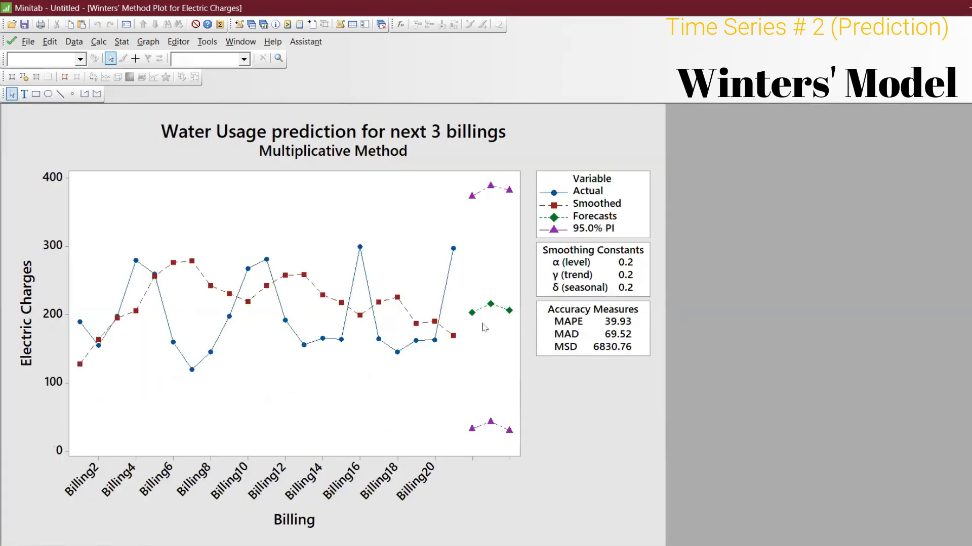
pyautogui.moveTo(474, 319)
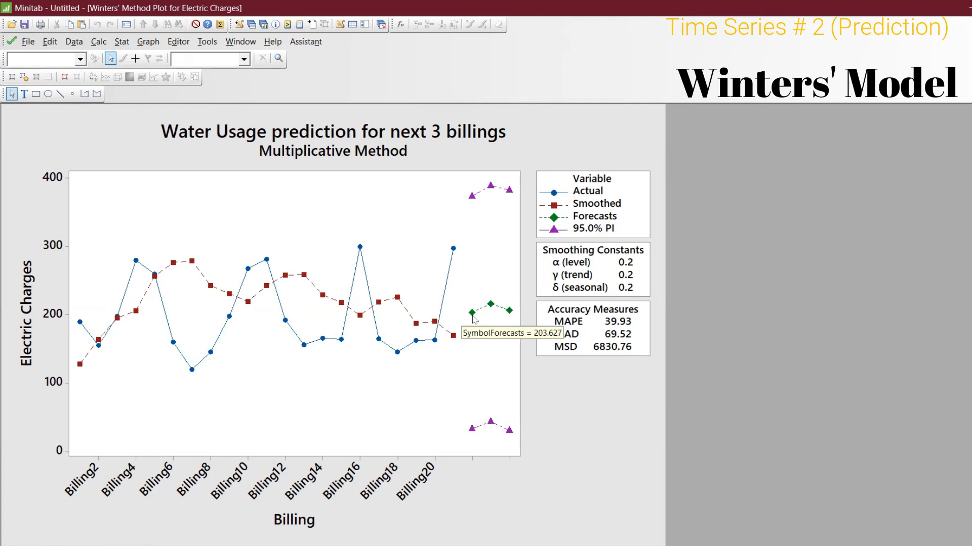
# Step: Run the multiplicative Winters' Method on Water Usage with seasonal length 2 and 3 forecasts
pyautogui.click(508, 316)
pyautogui.hotkey('ctrl', 'e')
pyautogui.press('BackSpace')
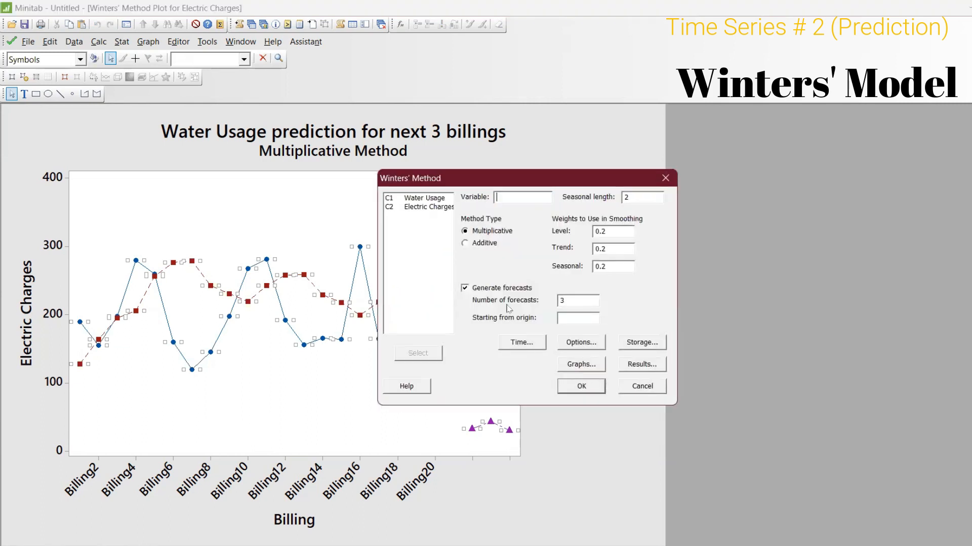
pyautogui.doubleClick(424, 200)
pyautogui.click(583, 388)
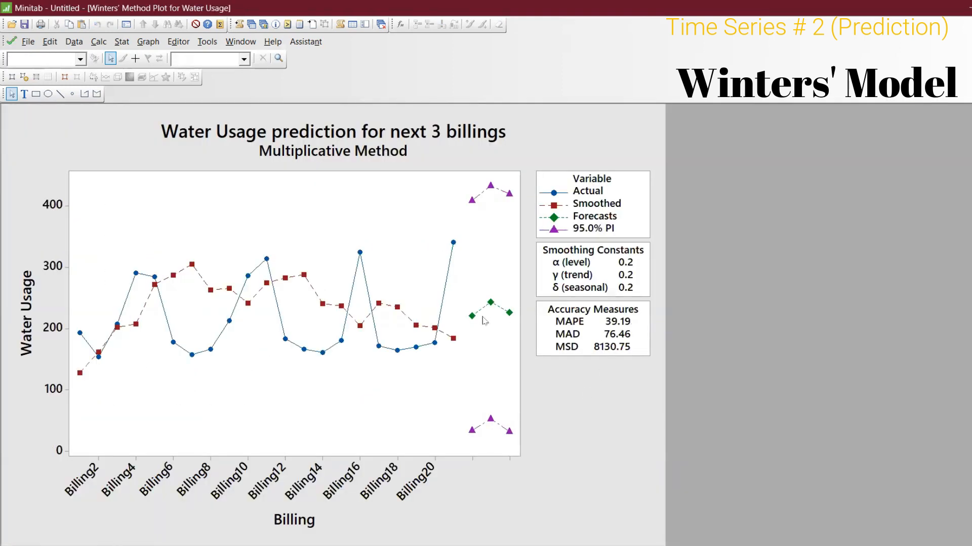
pyautogui.moveTo(476, 321)
pyautogui.rightClick(540, 143)
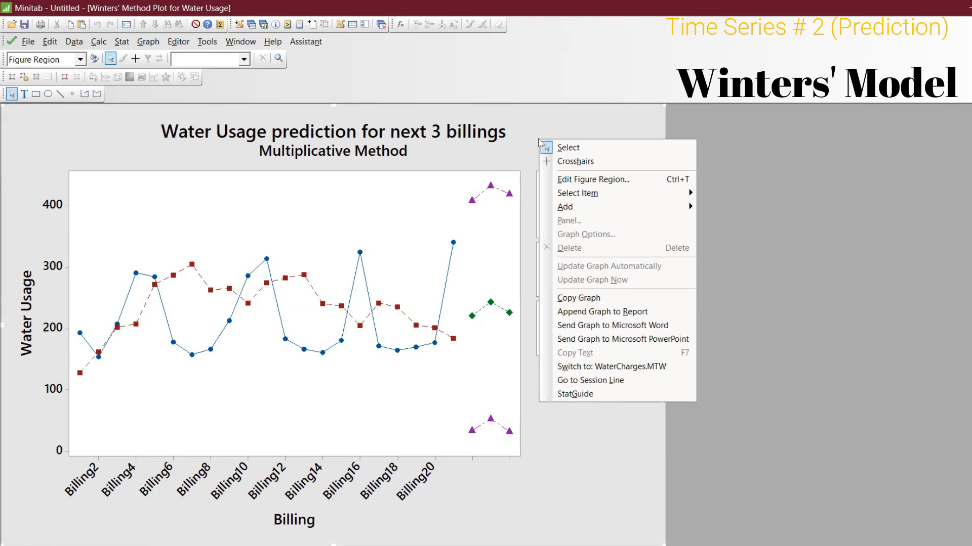
# Step: Create a linear fitted line plot with Electric Charges as the response and Water Usage as the predictor, and inspect it enlarged
pyautogui.click(251, 24)
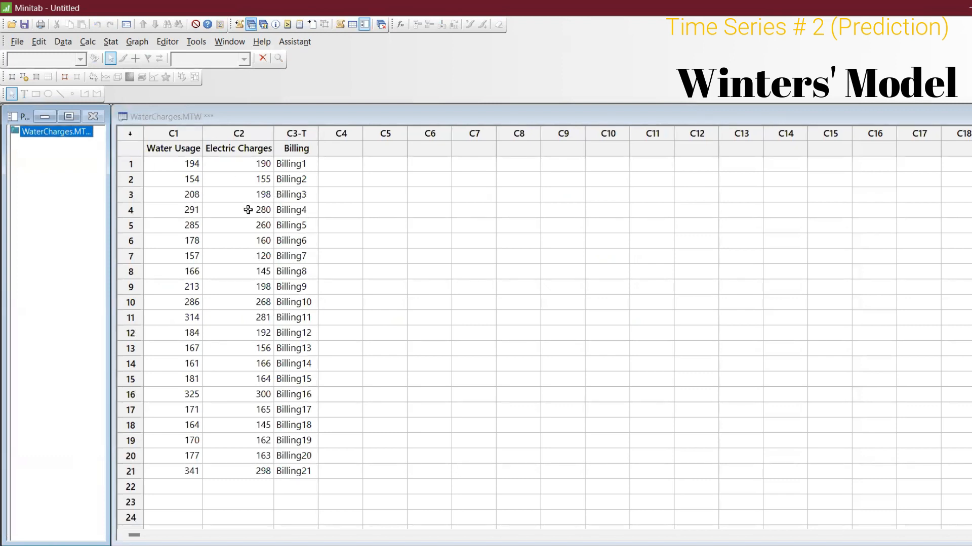
pyautogui.click(111, 42)
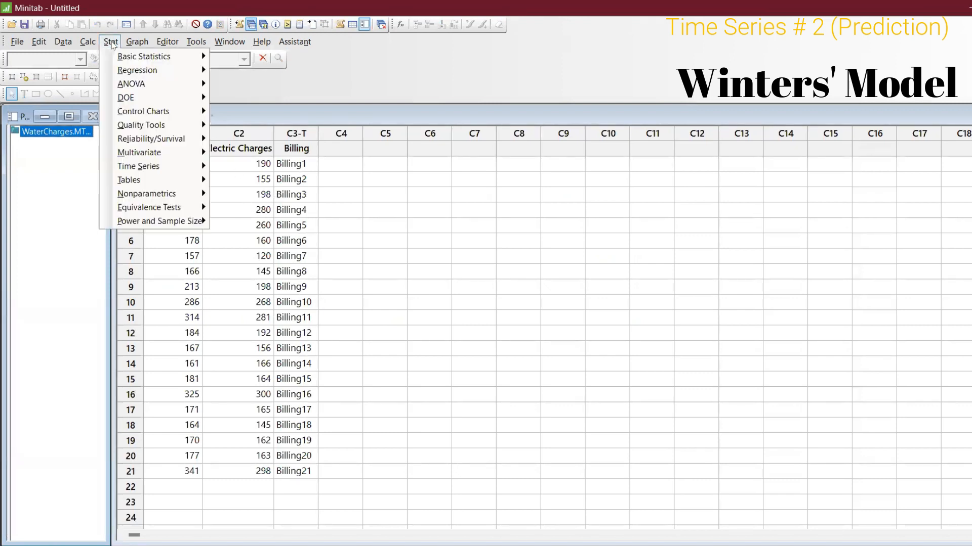
pyautogui.moveTo(130, 71)
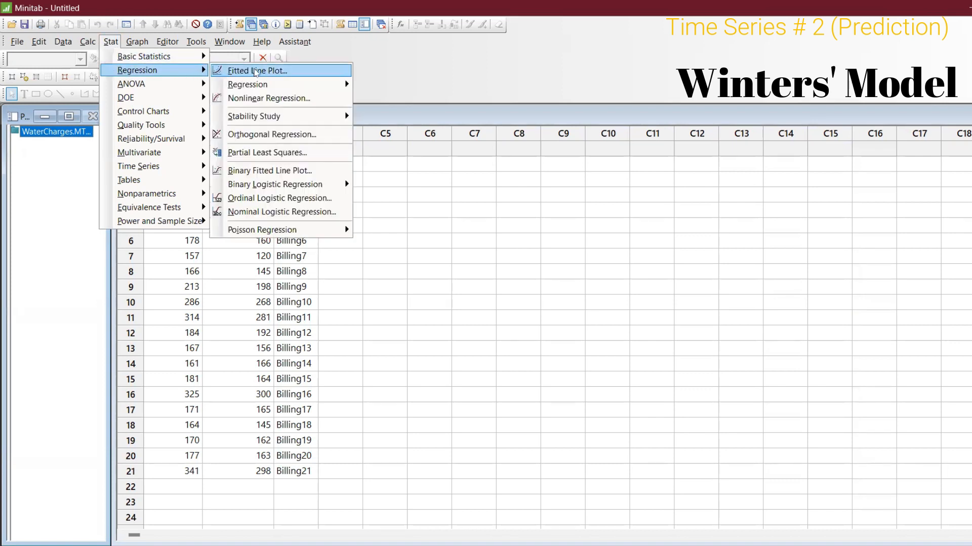
pyautogui.click(255, 71)
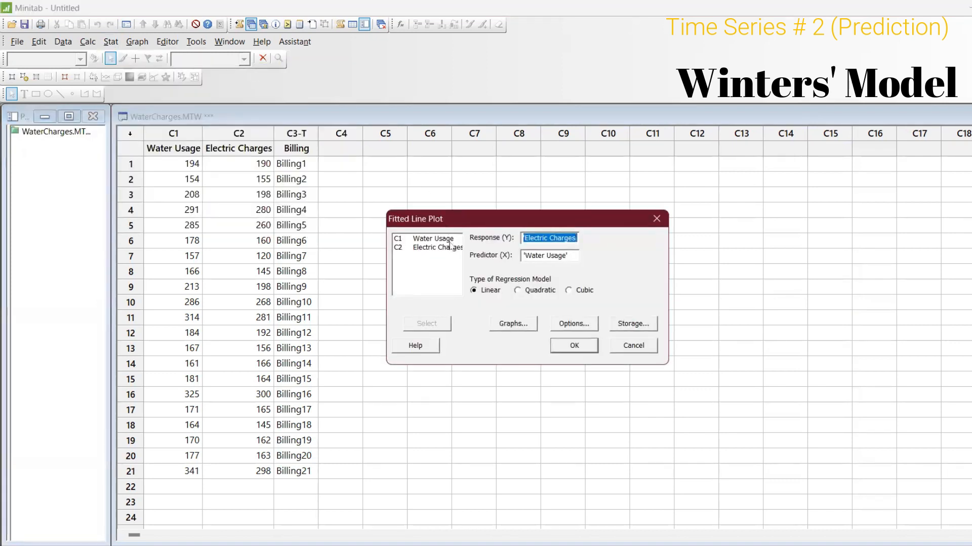
pyautogui.press('F3')
pyautogui.doubleClick(436, 248)
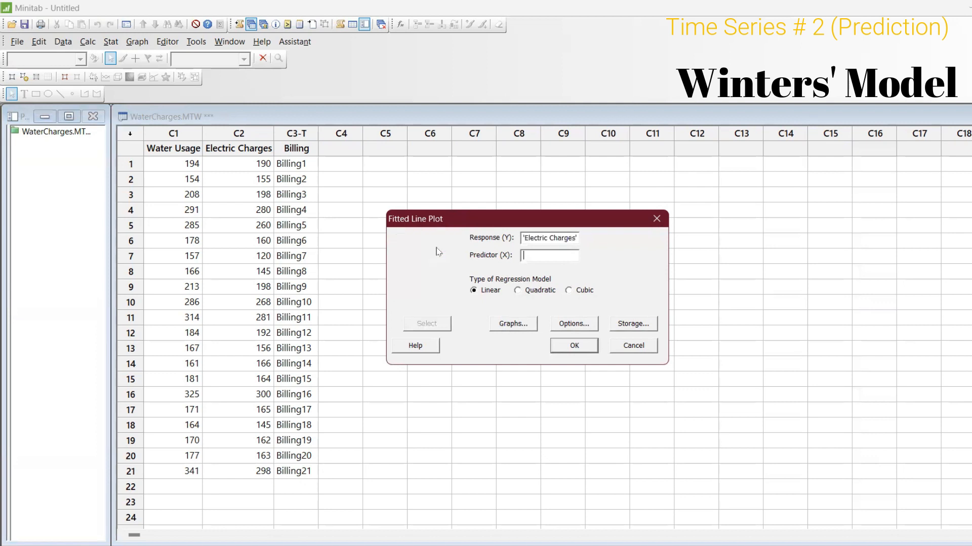
pyautogui.doubleClick(437, 239)
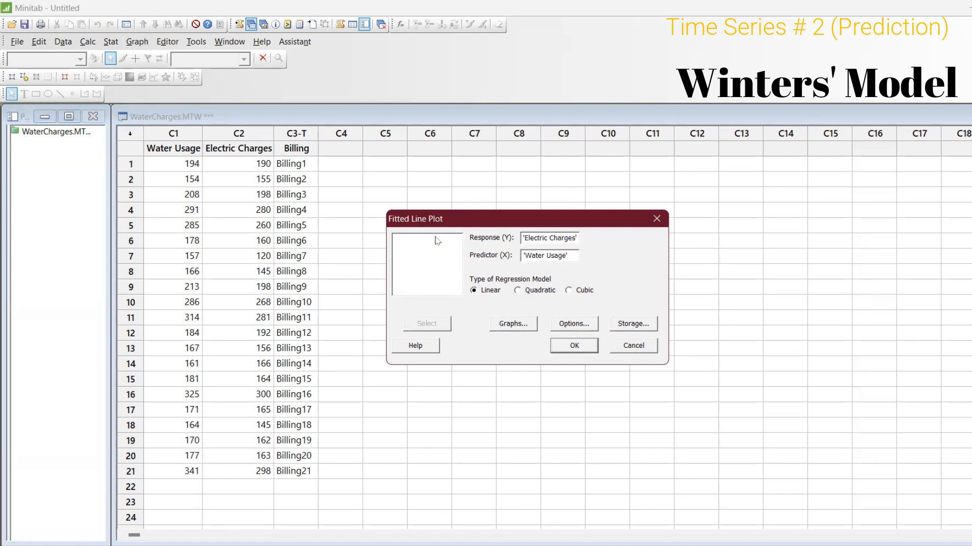
pyautogui.click(575, 347)
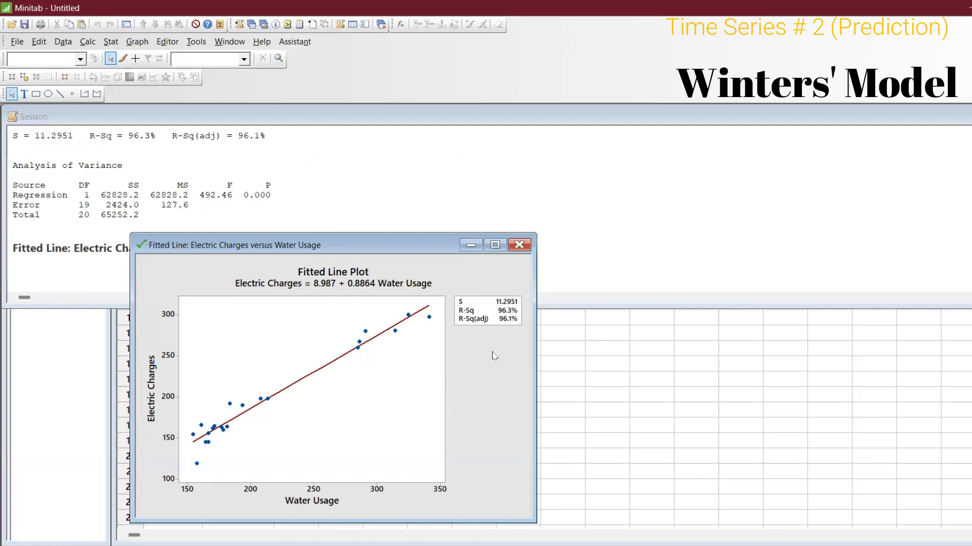
pyautogui.click(498, 247)
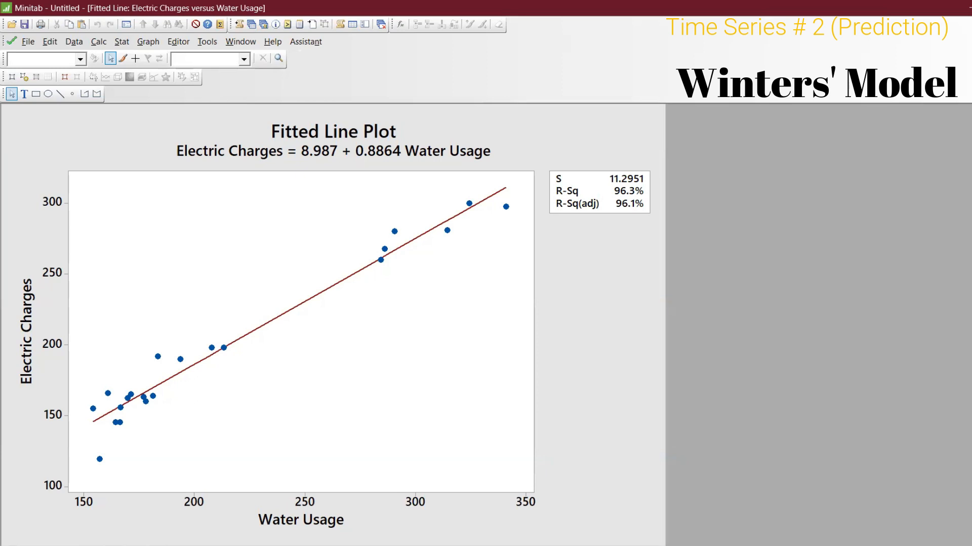
pyautogui.click(967, 41)
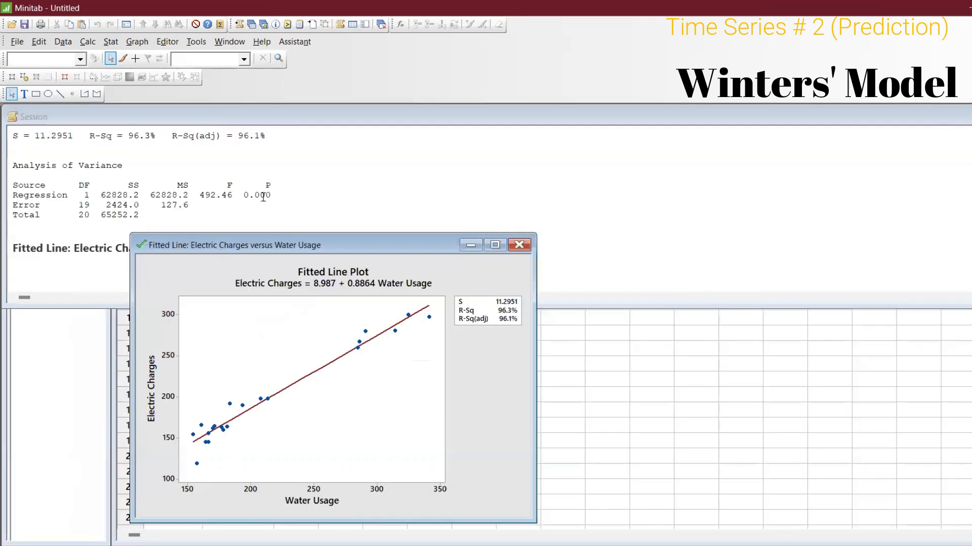